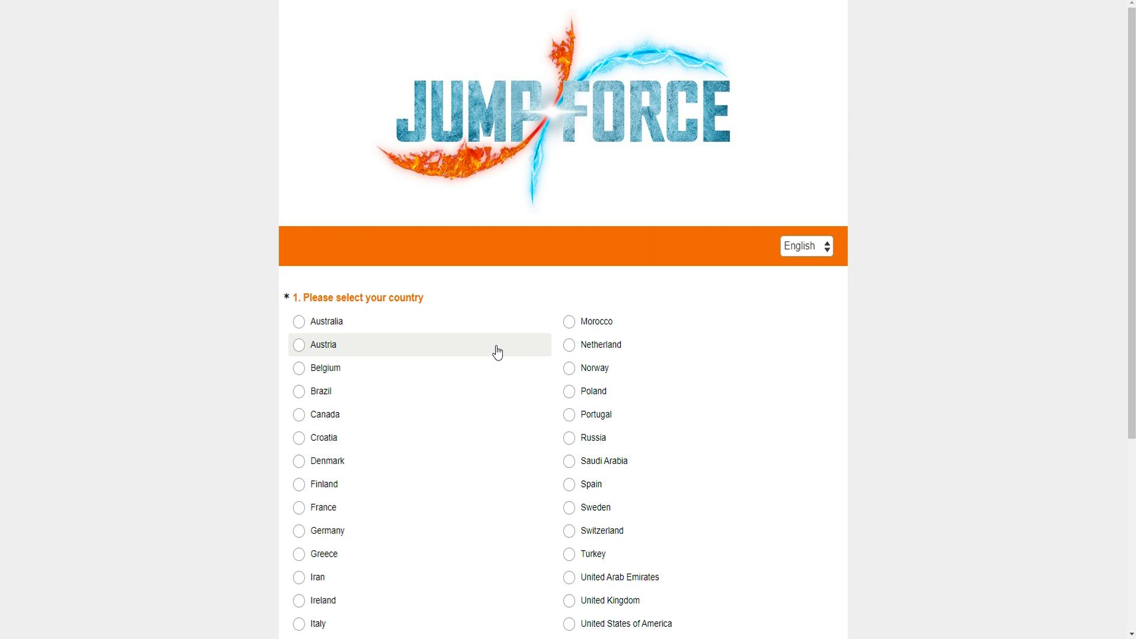
- Answer the country question with United States of America and continue to question 2
scroll(497, 364, down, 3)
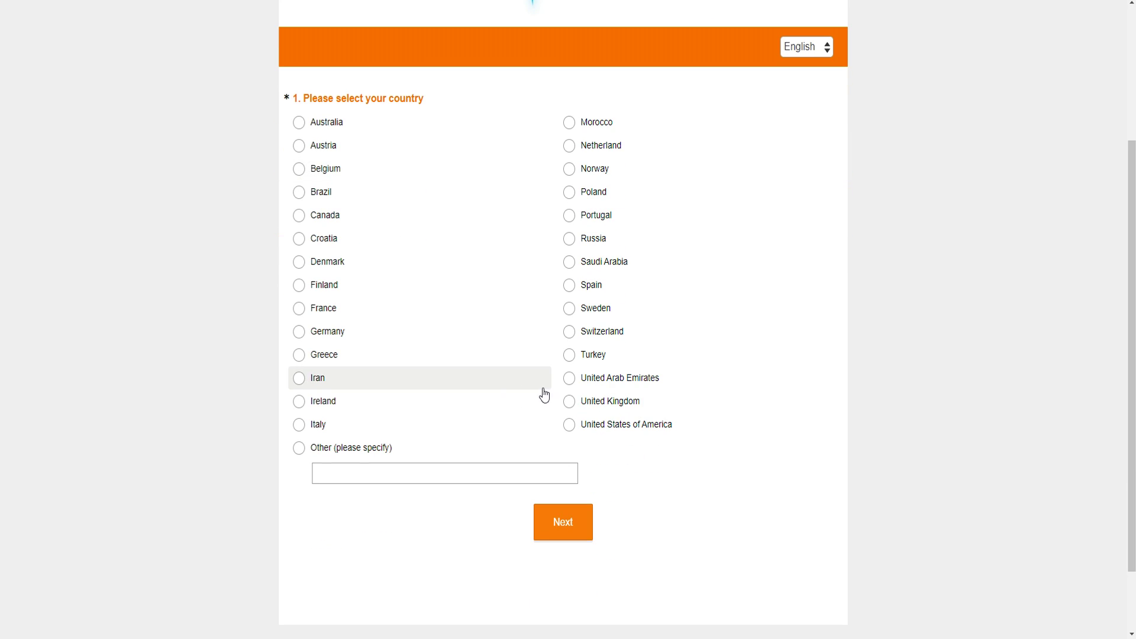
click(629, 428)
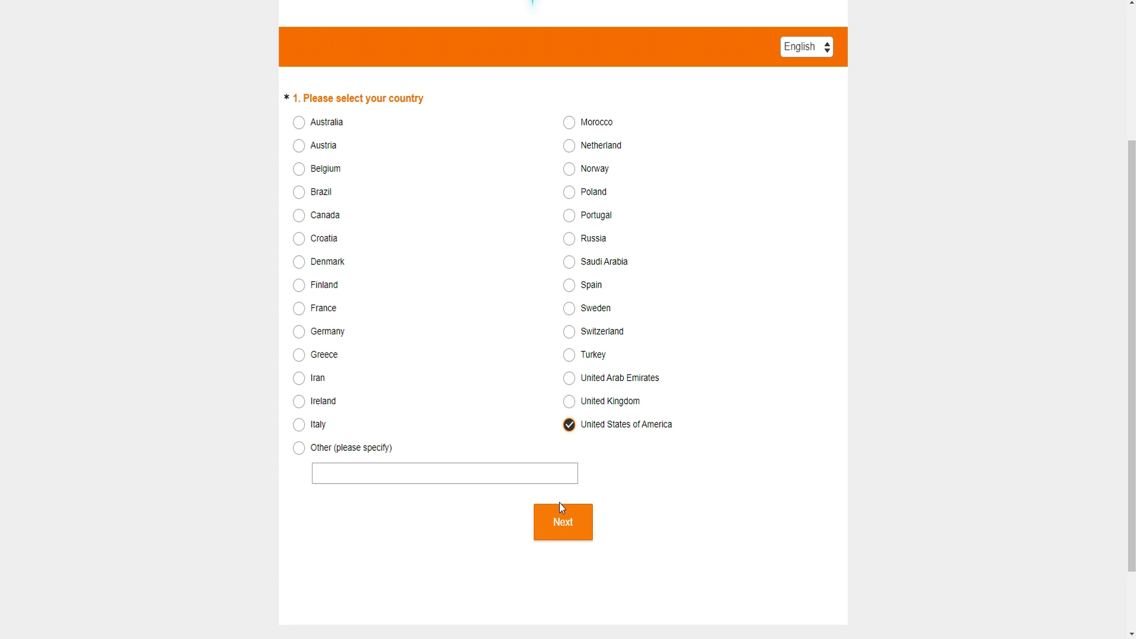
click(567, 524)
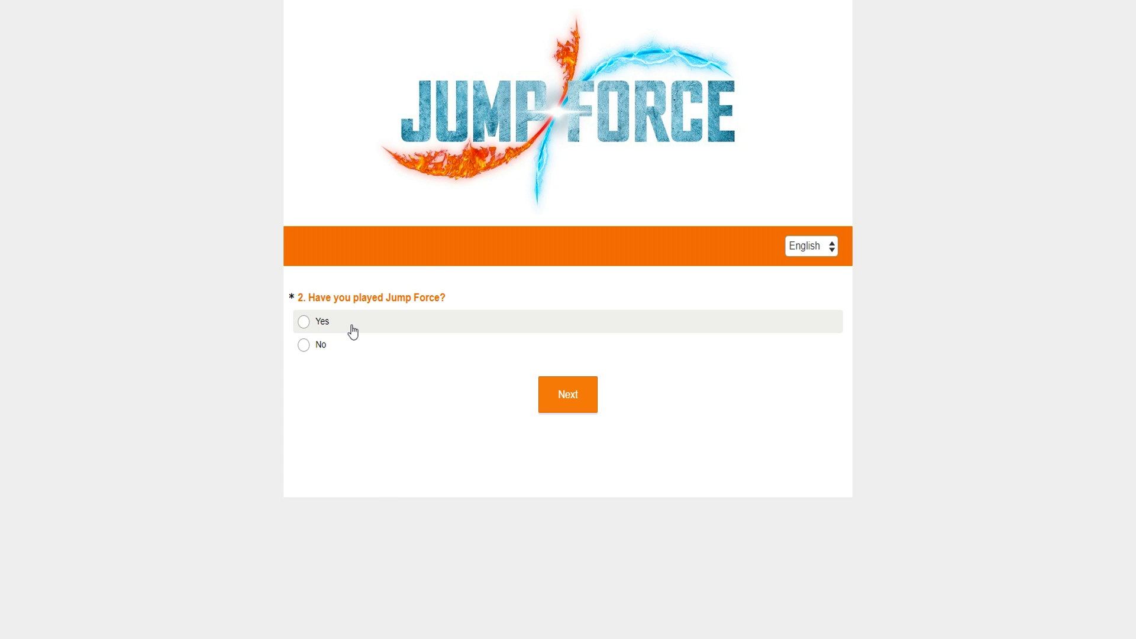
- Answer Yes to having played Jump Force, then rate overall satisfaction 4 out of 10
click(351, 329)
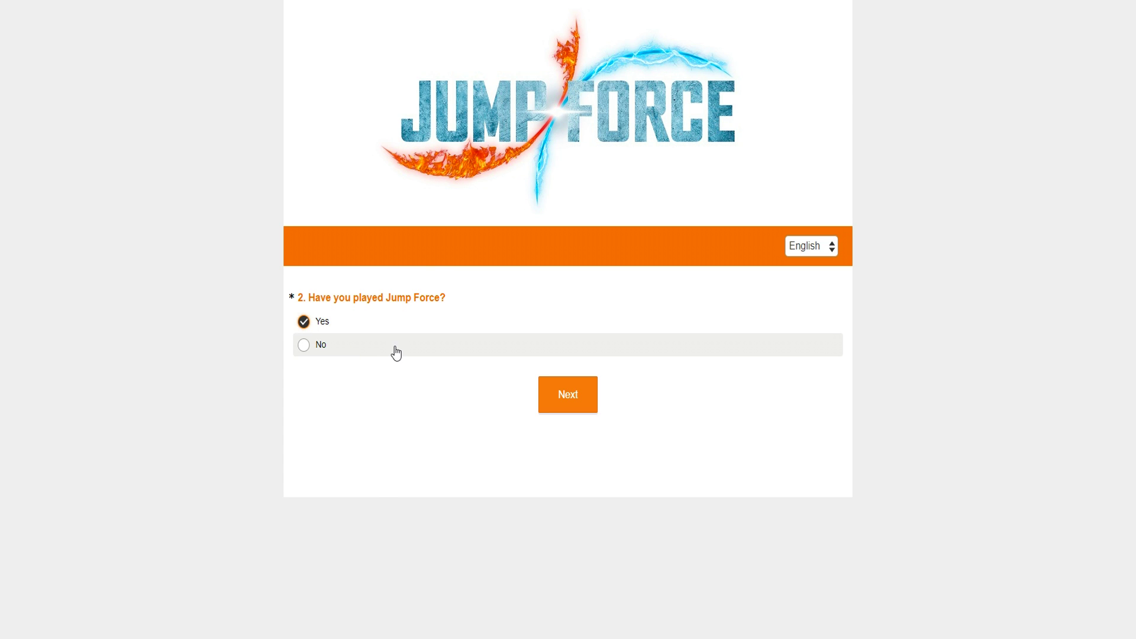
click(576, 395)
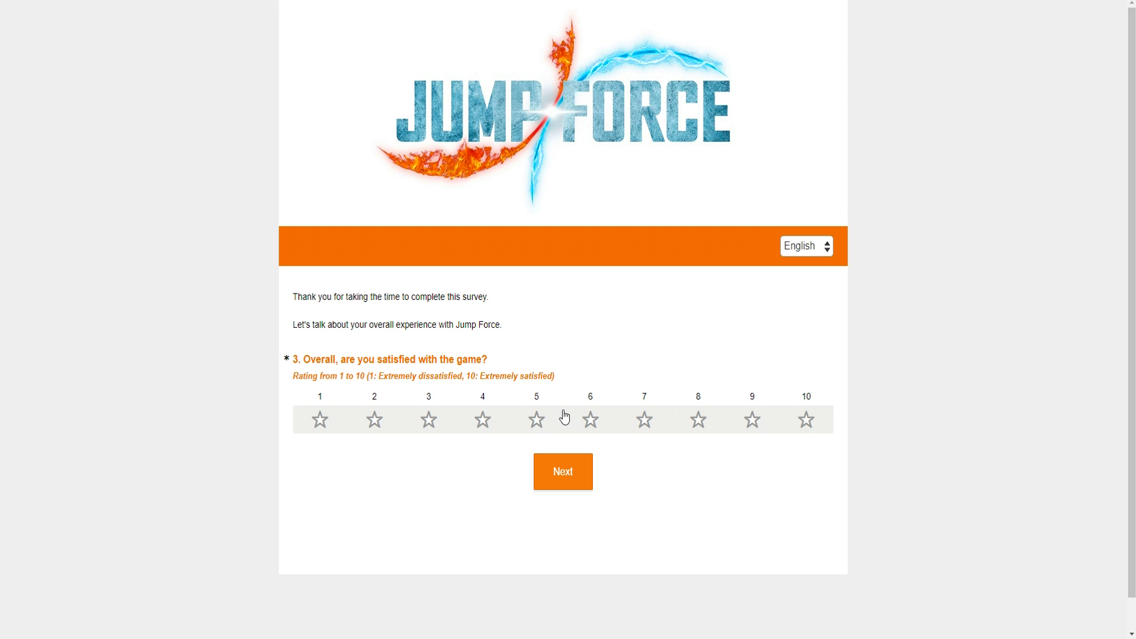
click(600, 430)
click(539, 427)
click(481, 429)
click(554, 489)
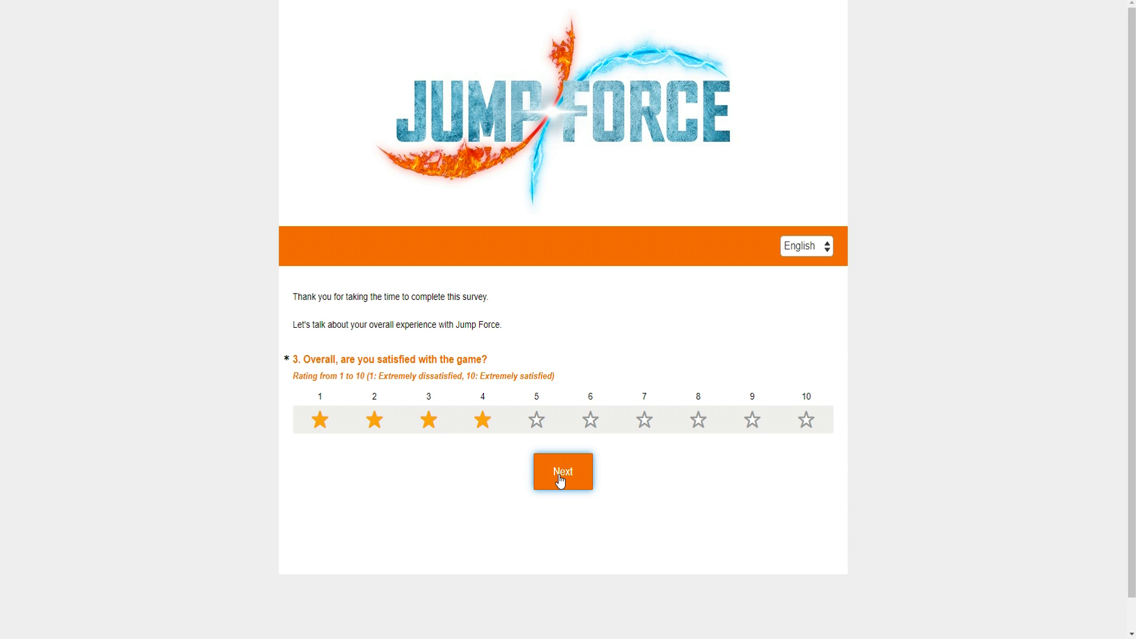
click(563, 473)
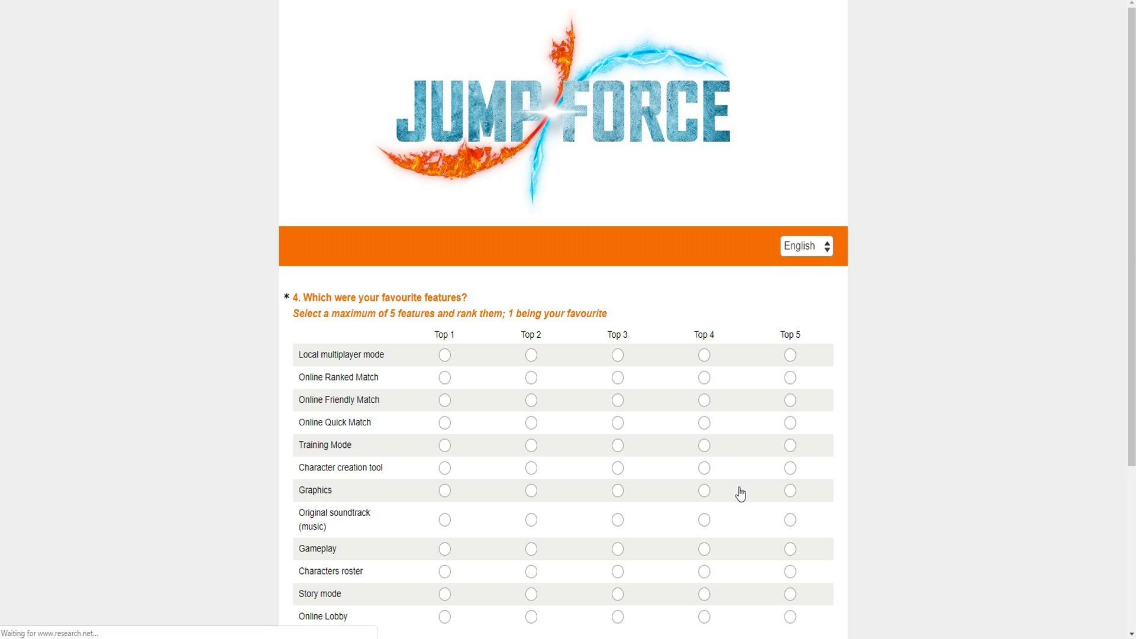
- Rank Gameplay, Characters roster, Online Quick Match, Online Ranked Match, Online Friendly Match as Top 1–5 and continue
scroll(552, 298, down, 4)
scroll(557, 298, up, 1)
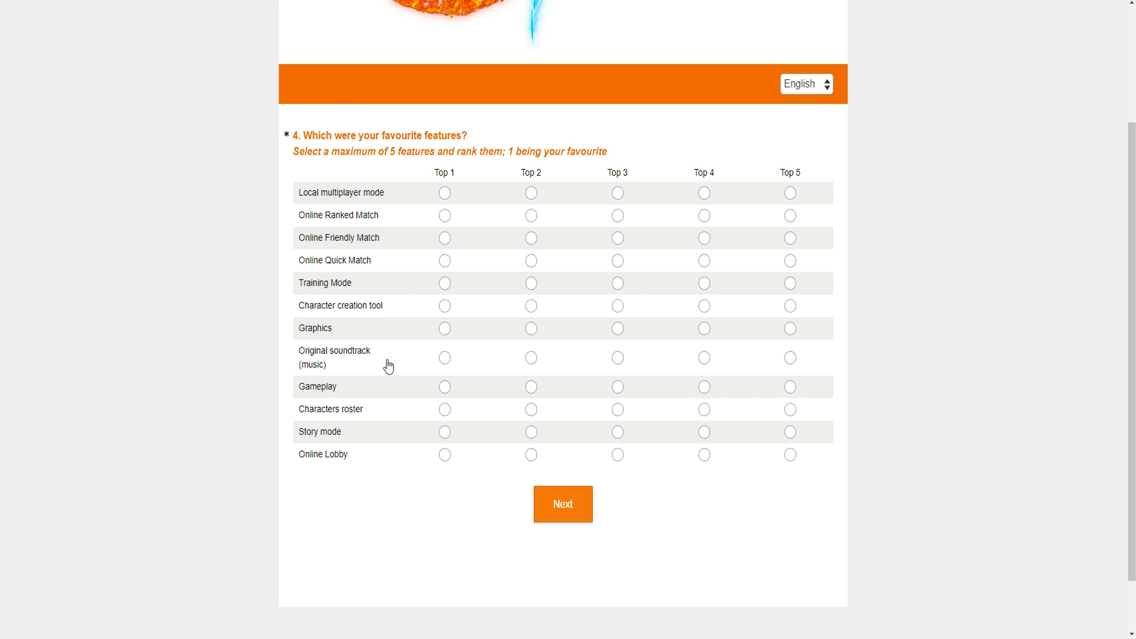
click(448, 389)
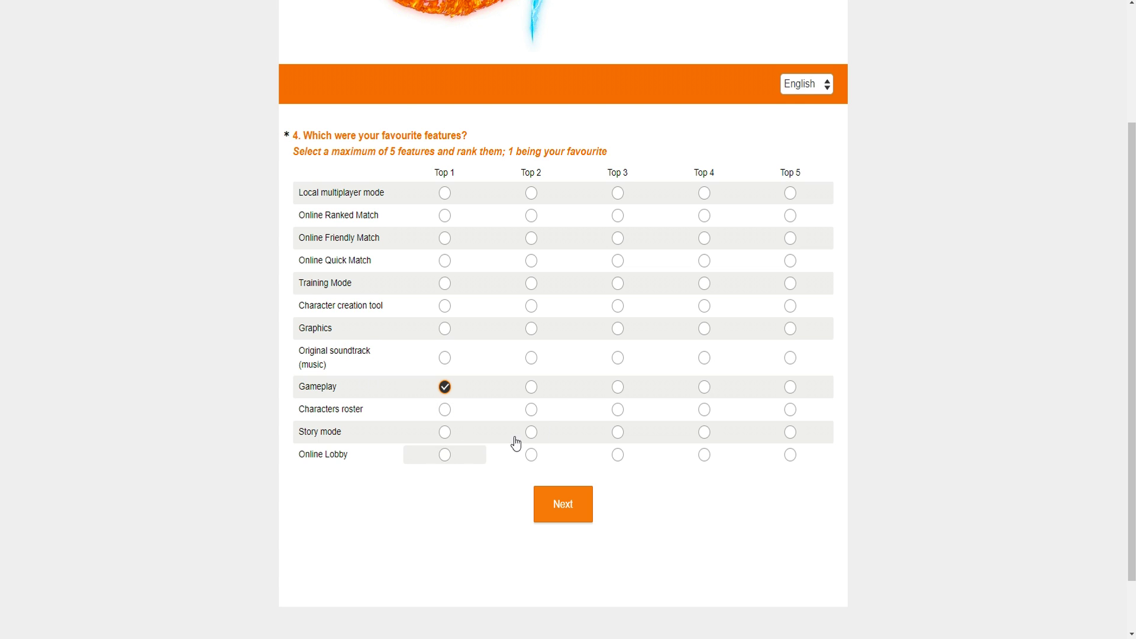
click(532, 410)
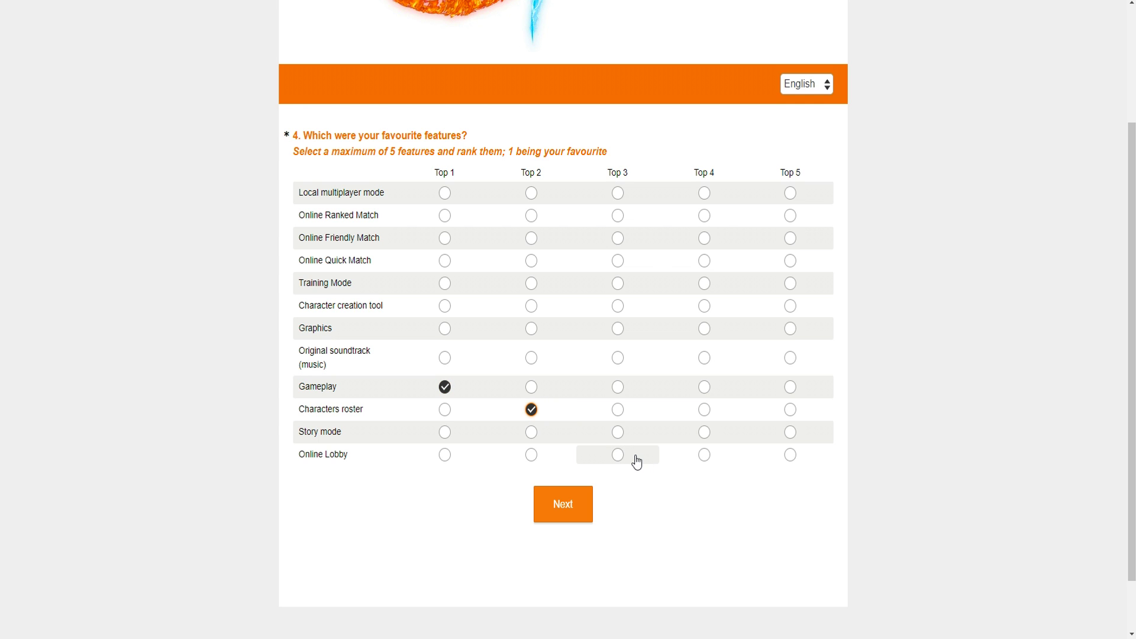
click(621, 262)
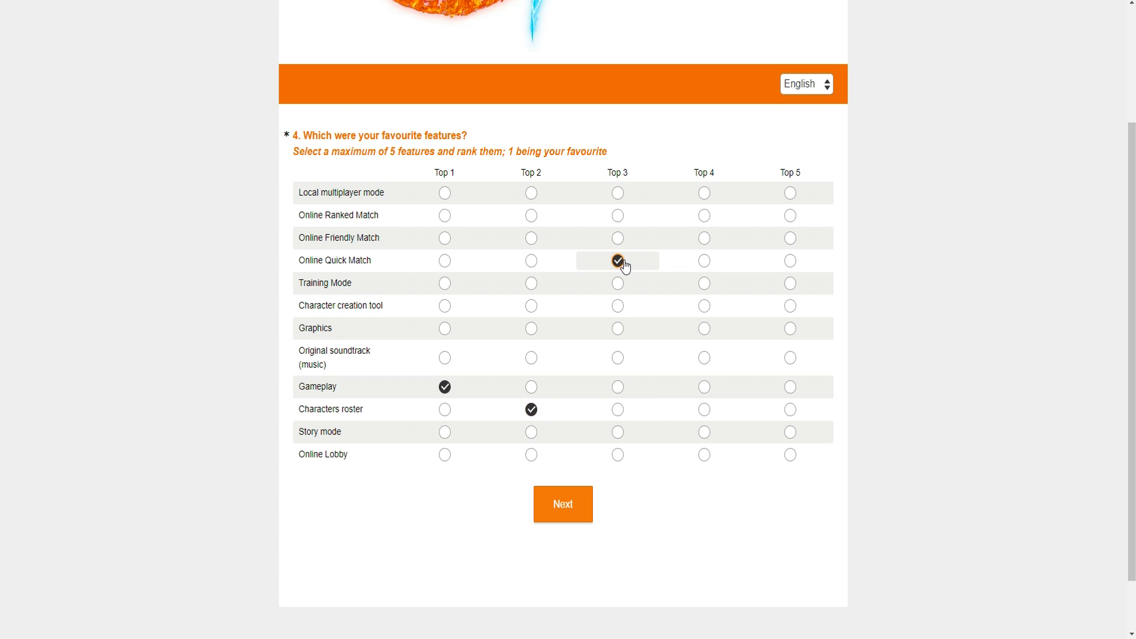
click(717, 220)
click(790, 239)
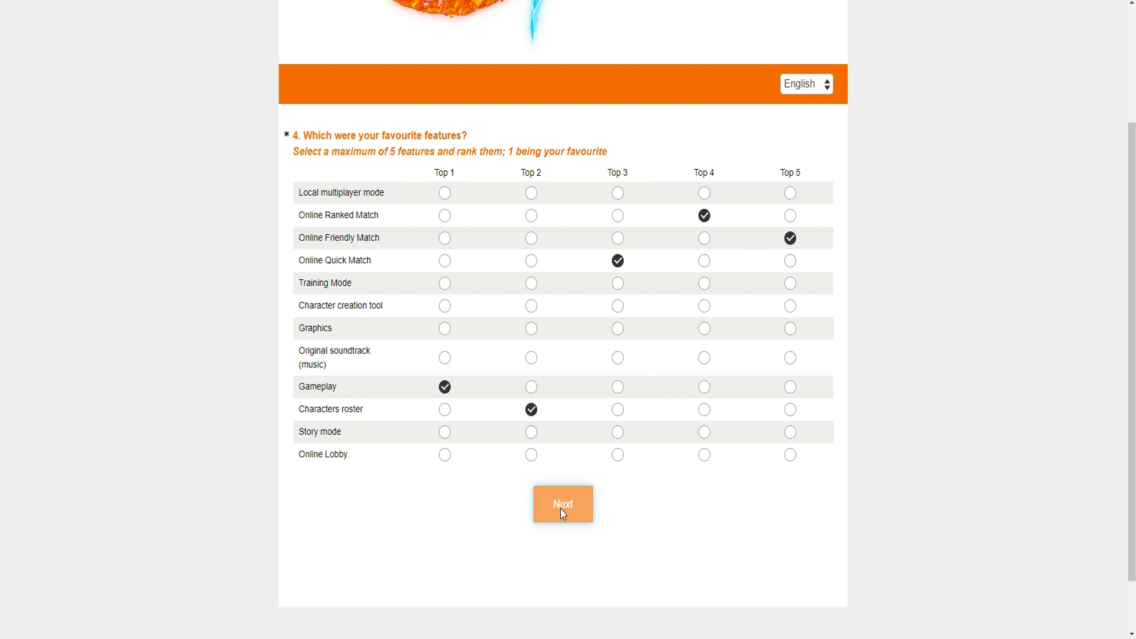
click(562, 509)
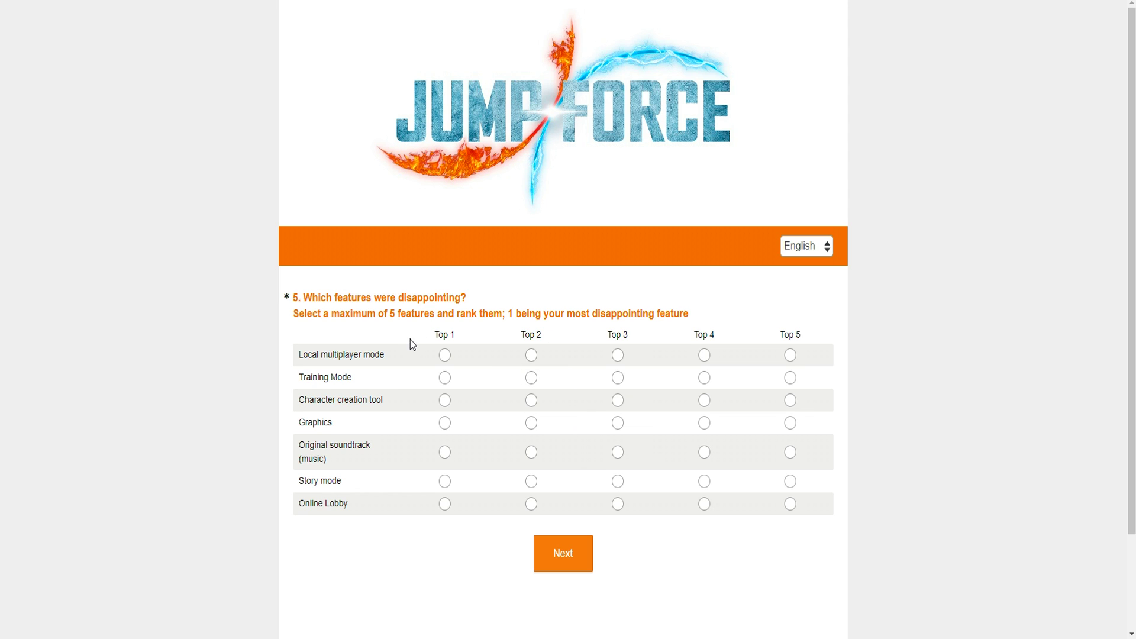
- Rank Story mode Top 1, Online Lobby Top 2, Original soundtrack Top 3 as most disappointing, then continue
click(444, 483)
click(532, 505)
click(634, 454)
click(566, 555)
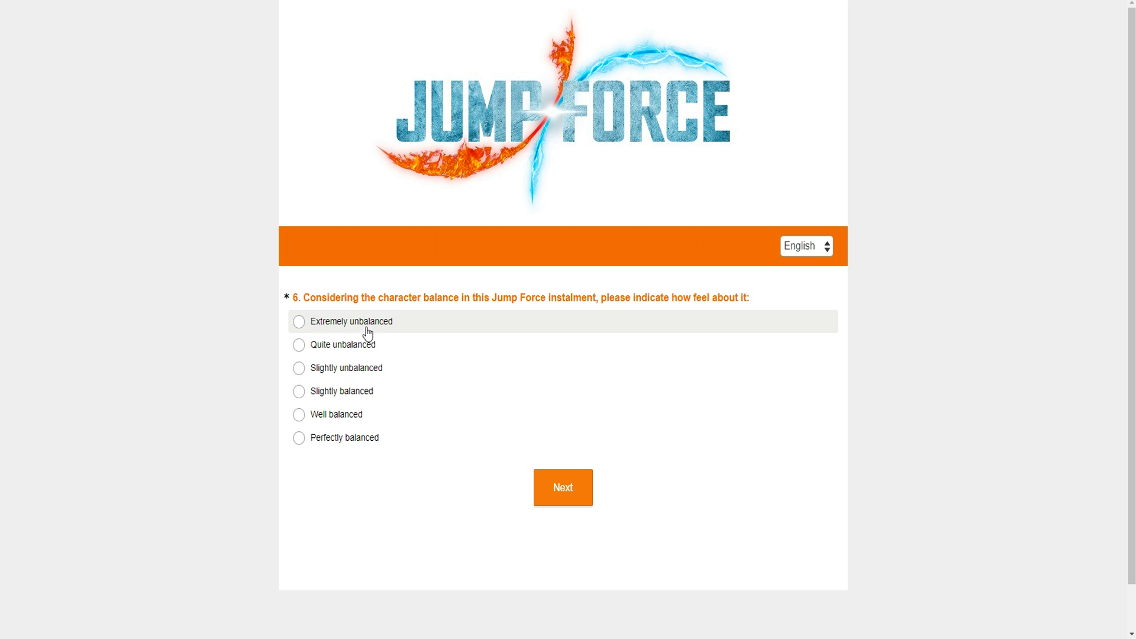
- Rate character balance as Quite unbalanced and submit the answer
click(355, 348)
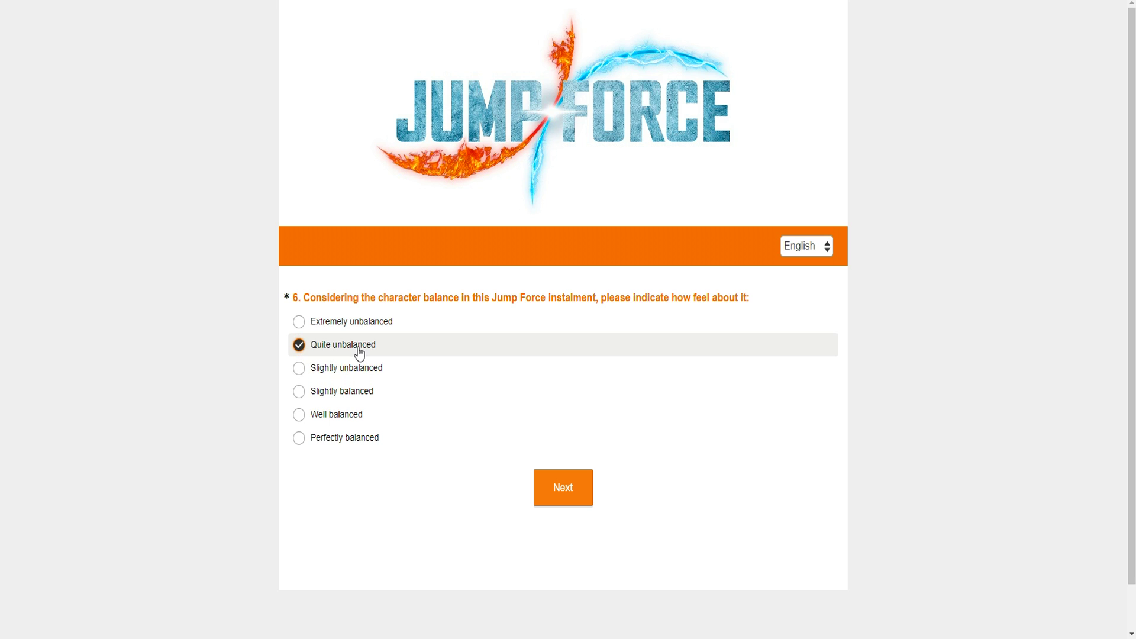
click(339, 326)
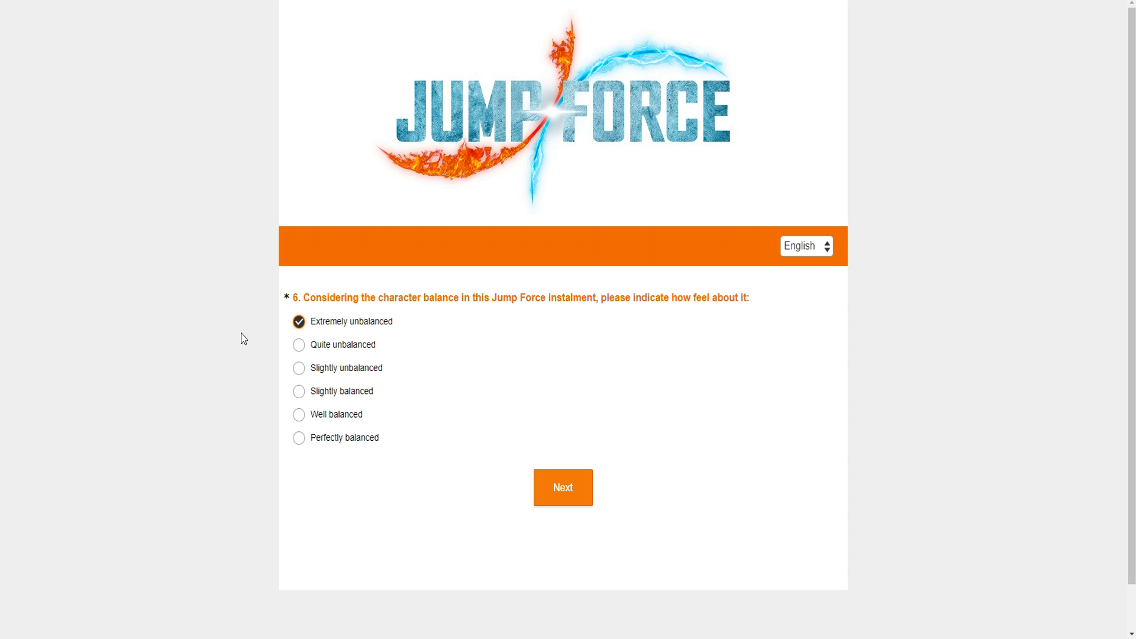
click(338, 354)
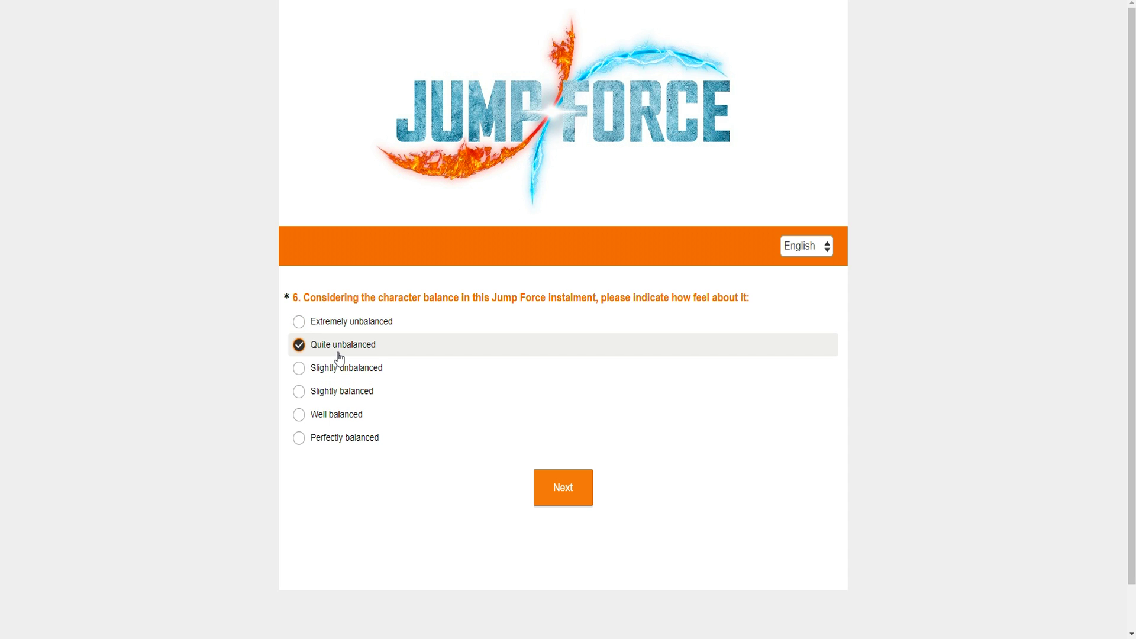
click(589, 485)
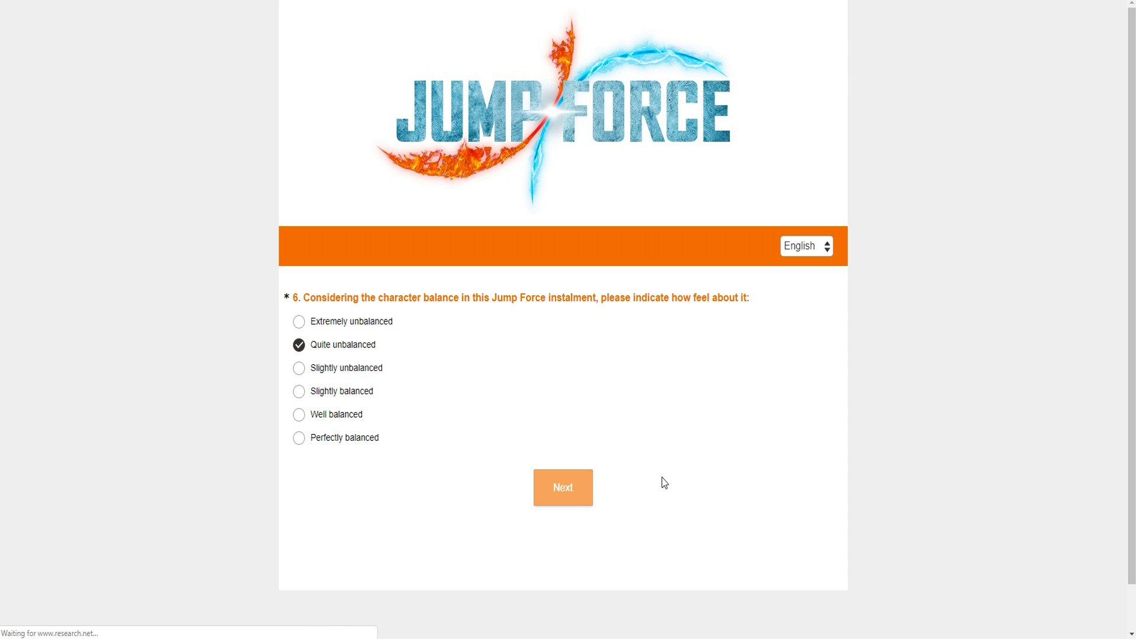
- Tick Piccolo as a too-strong character on question 7
scroll(441, 355, down, 1)
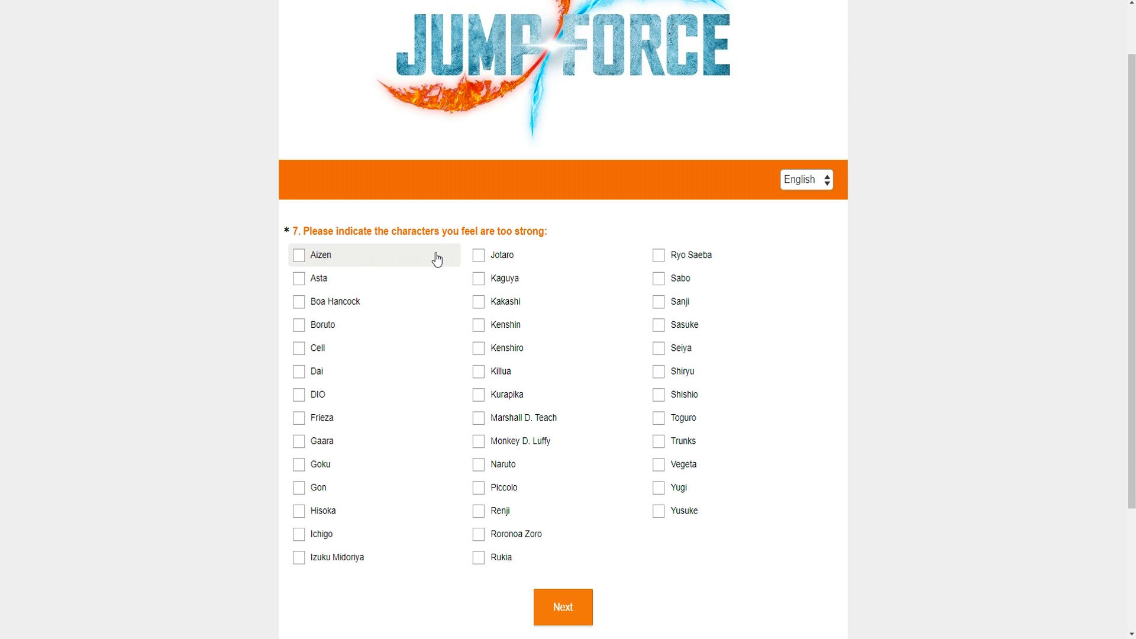
scroll(649, 467, down, 2)
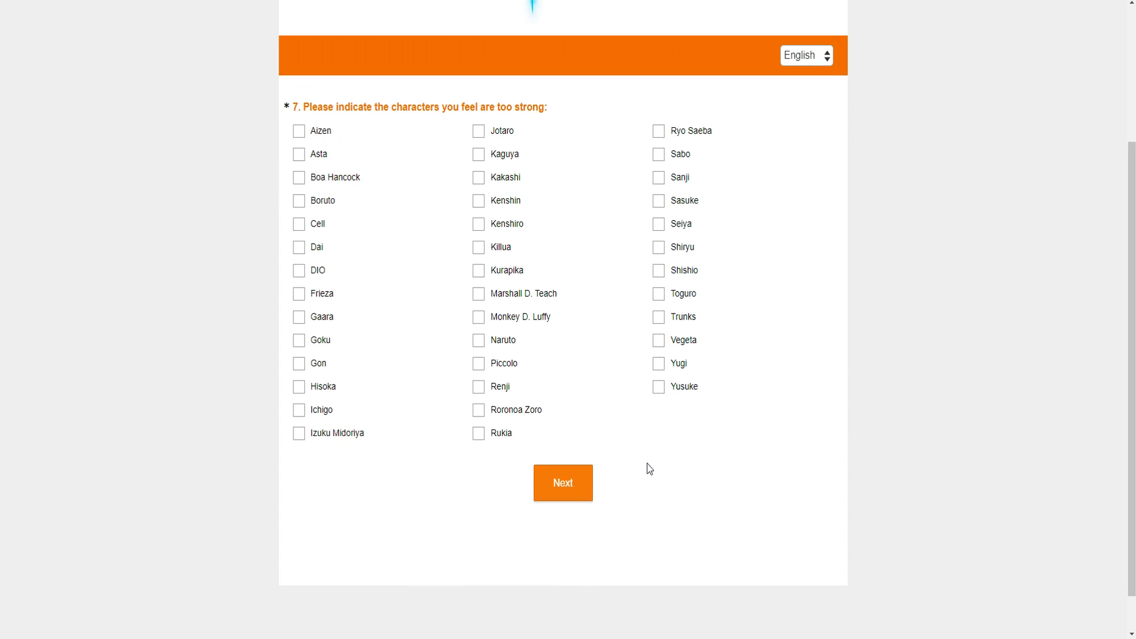
scroll(647, 467, up, 1)
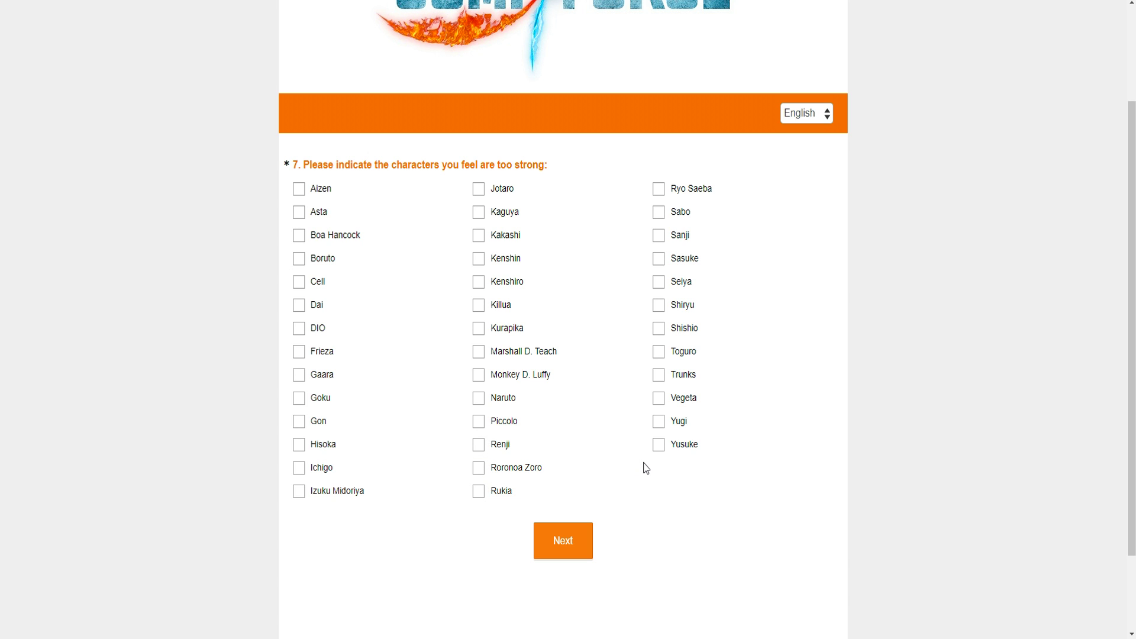
click(567, 425)
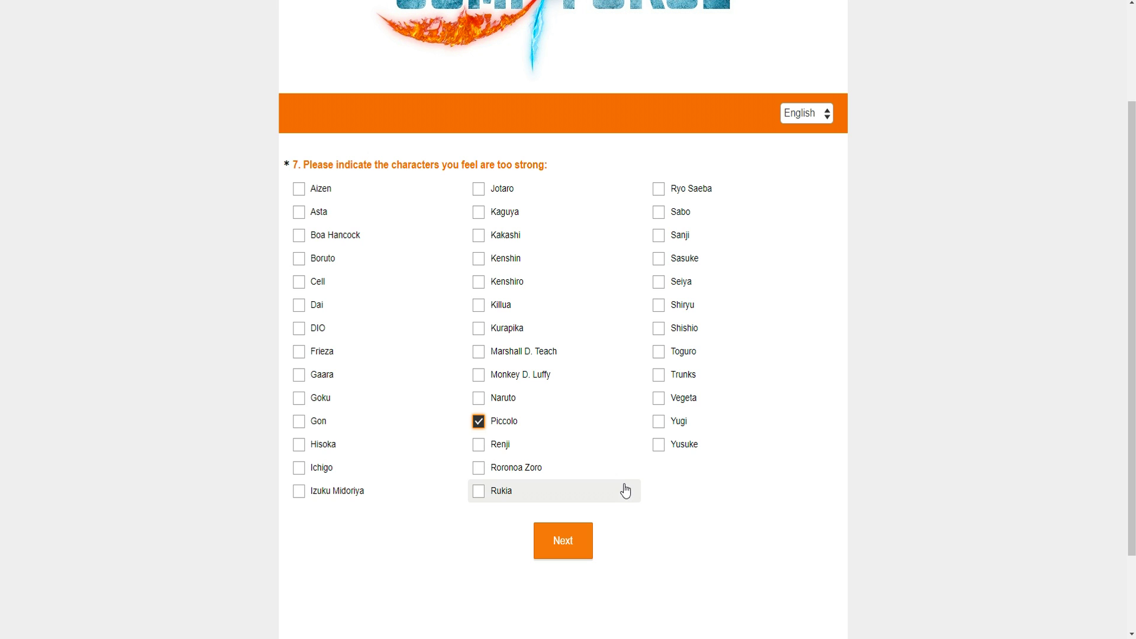
- Tick Rukia, Roronoa Zoro, Toguro and Vegeta as too strong, keeping Piccolo ticked
click(624, 494)
click(509, 476)
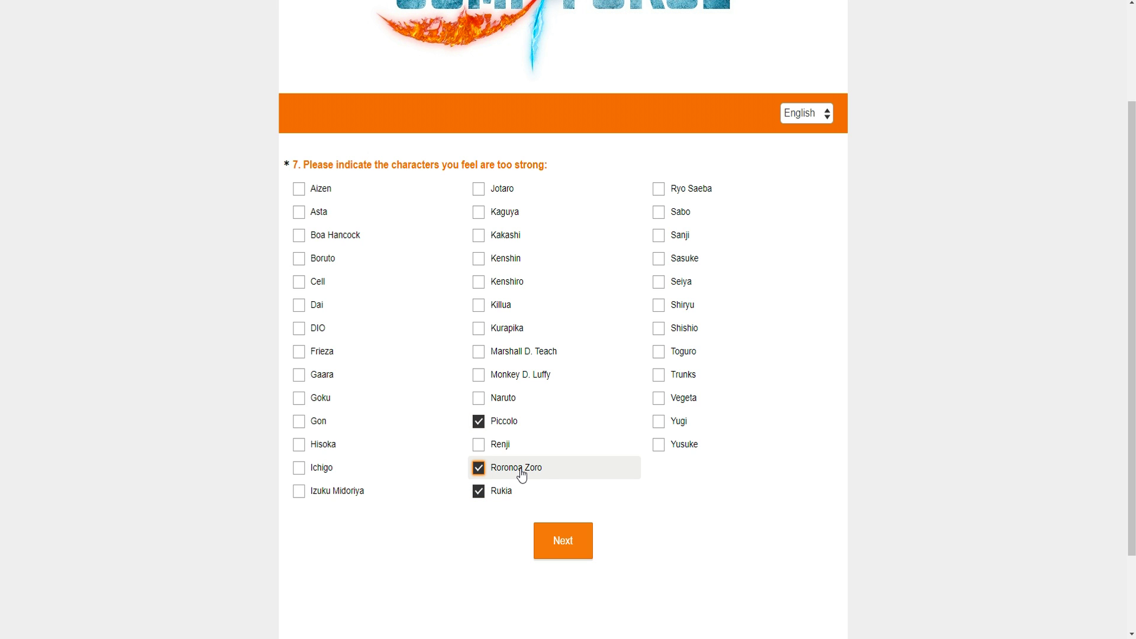
click(692, 356)
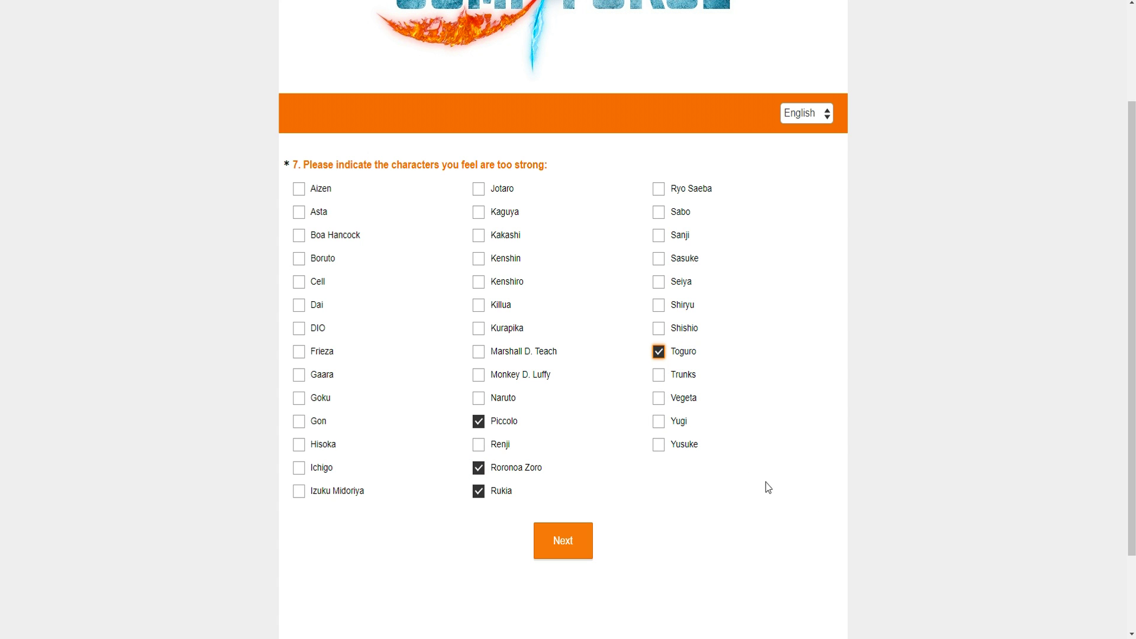
click(703, 405)
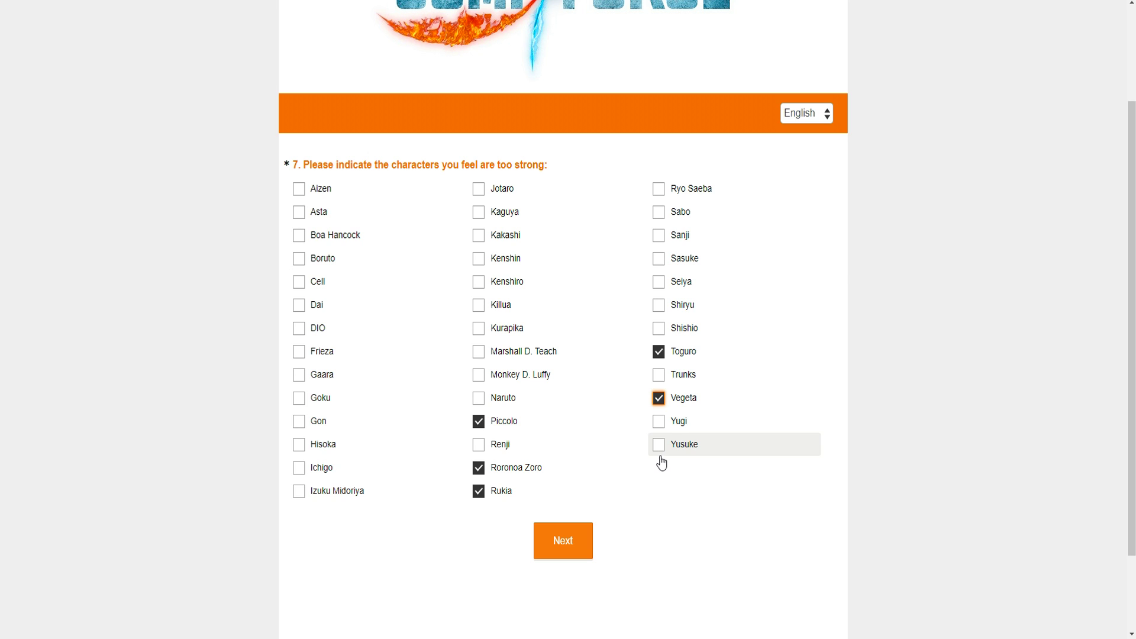
click(506, 427)
click(505, 426)
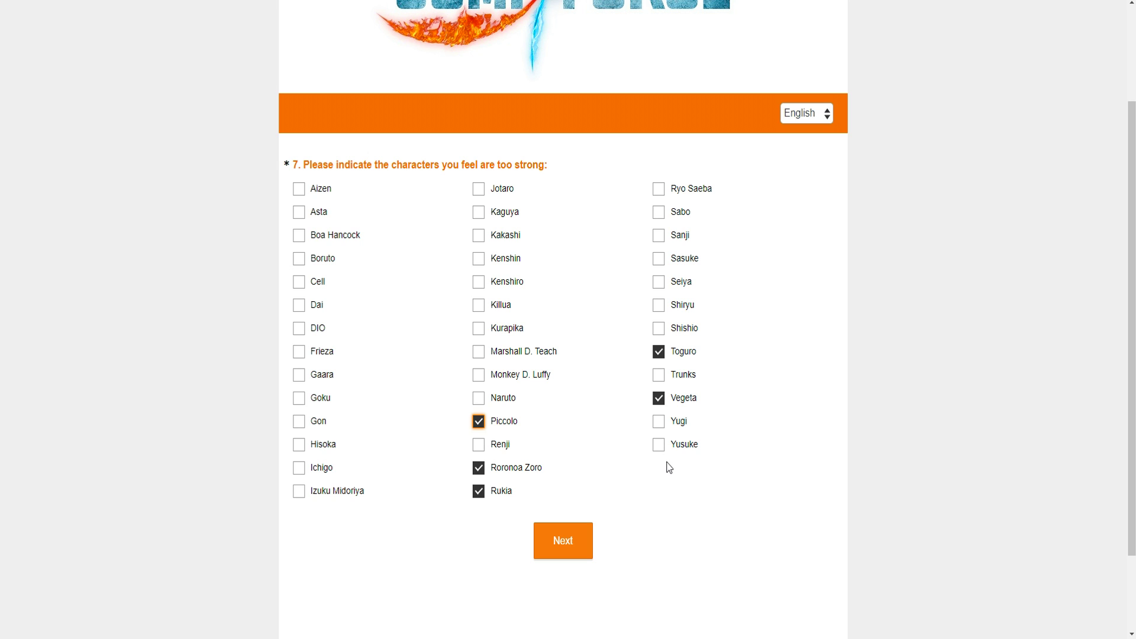
- Tick Ichigo, Ryo Saeba, Shishio, Sasuke, Killua and Goku as too strong
click(327, 473)
click(687, 198)
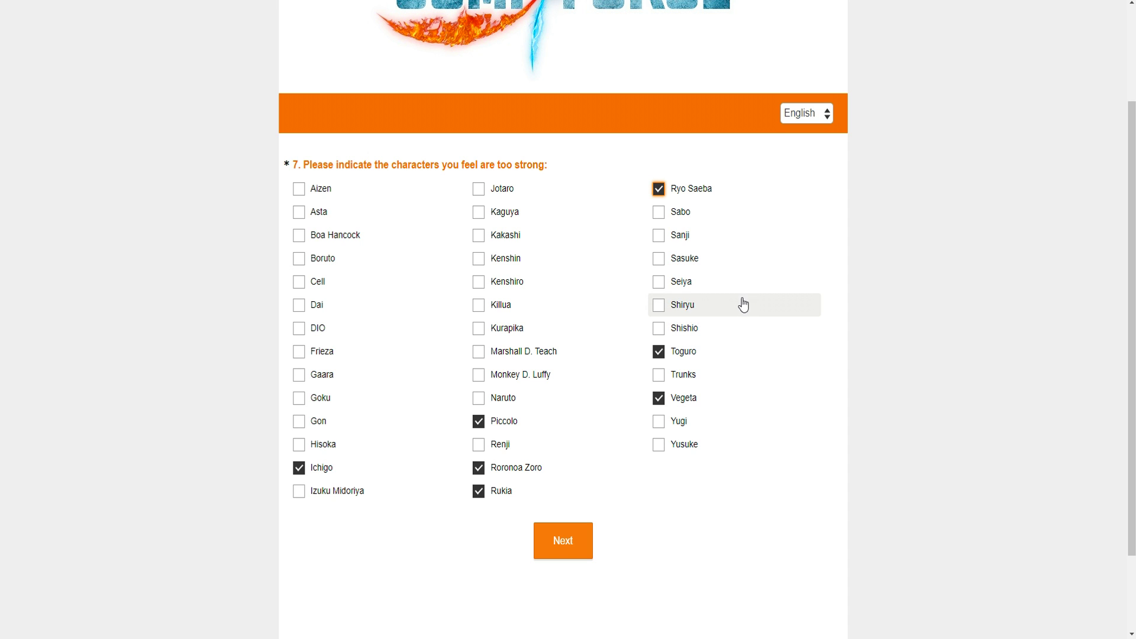
click(718, 327)
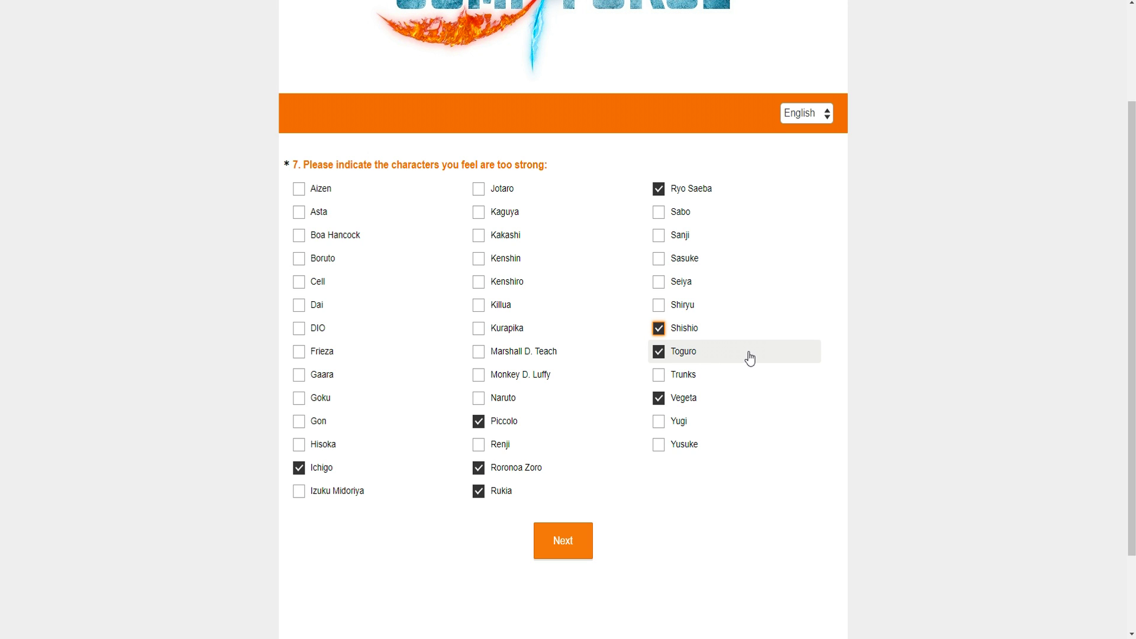
click(698, 268)
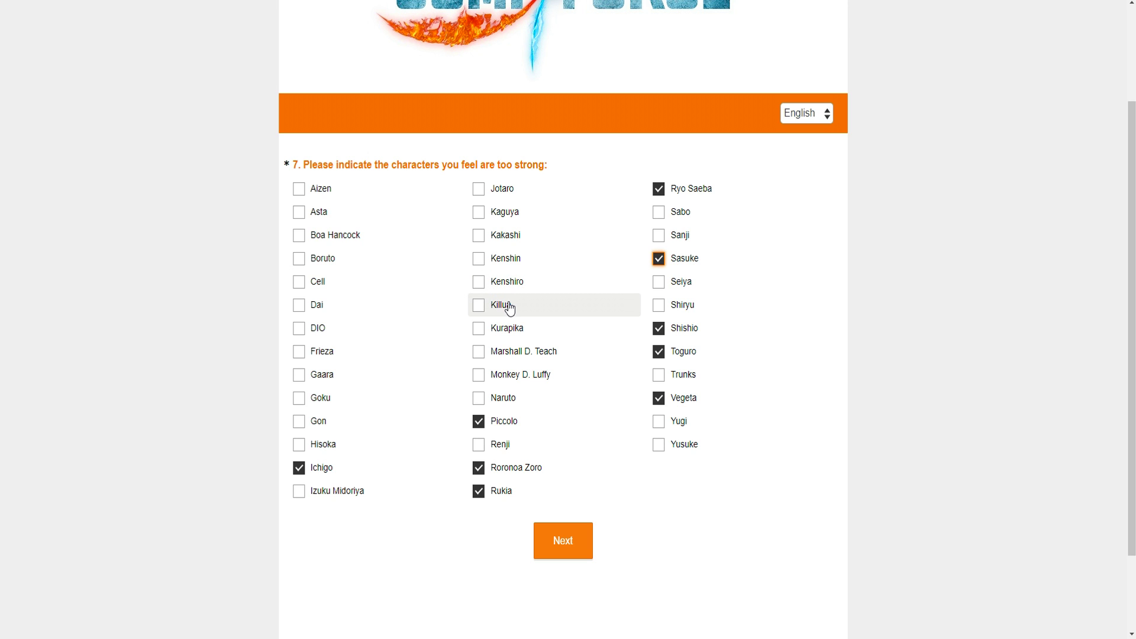
click(509, 307)
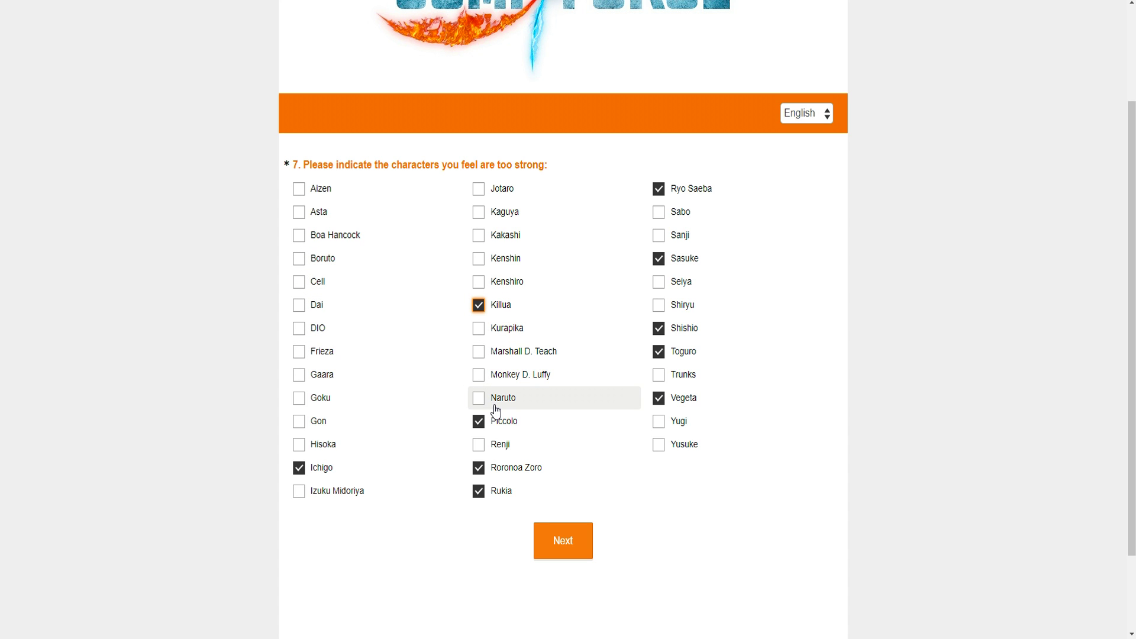
click(358, 404)
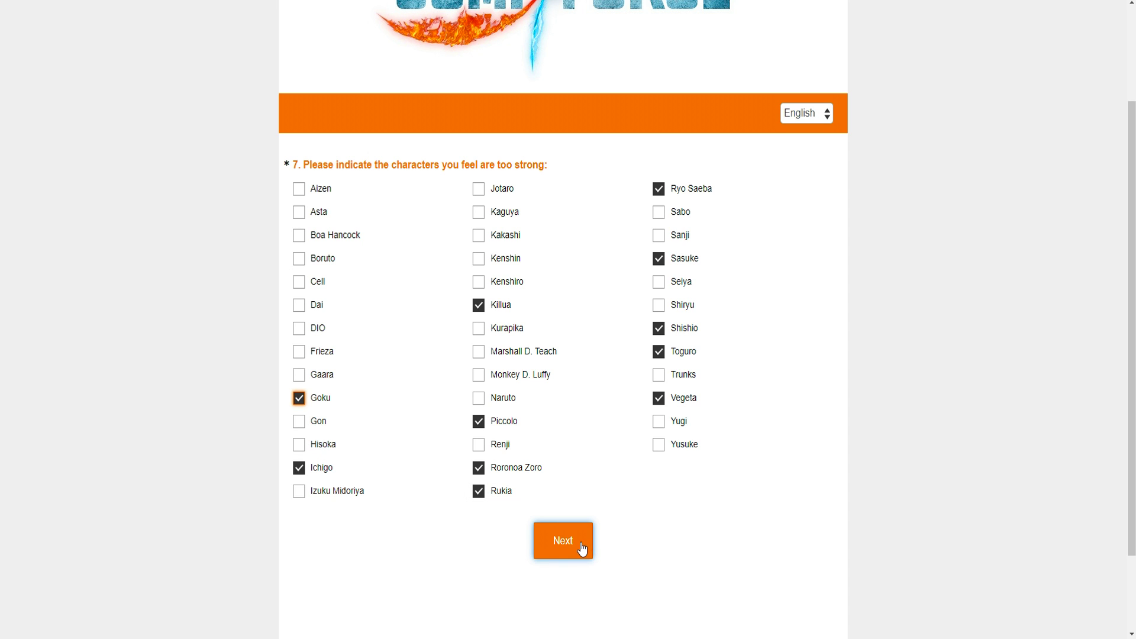
- Tick Aizen, Kenshin, Kakashi and Hisoka as too strong, then submit question 7
click(343, 187)
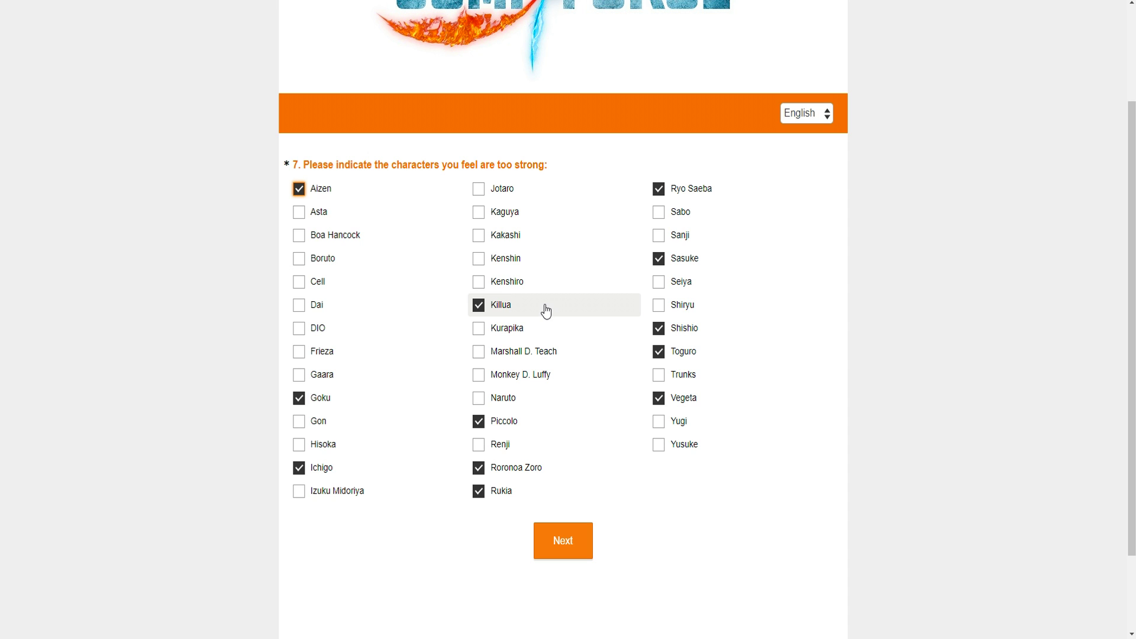
click(531, 268)
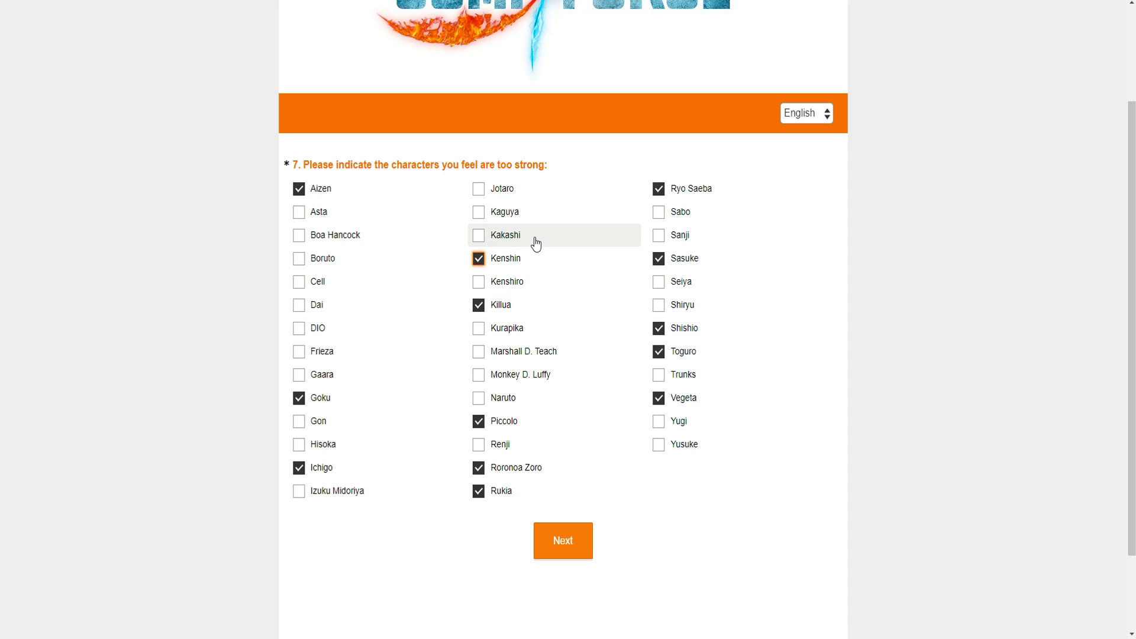
click(532, 240)
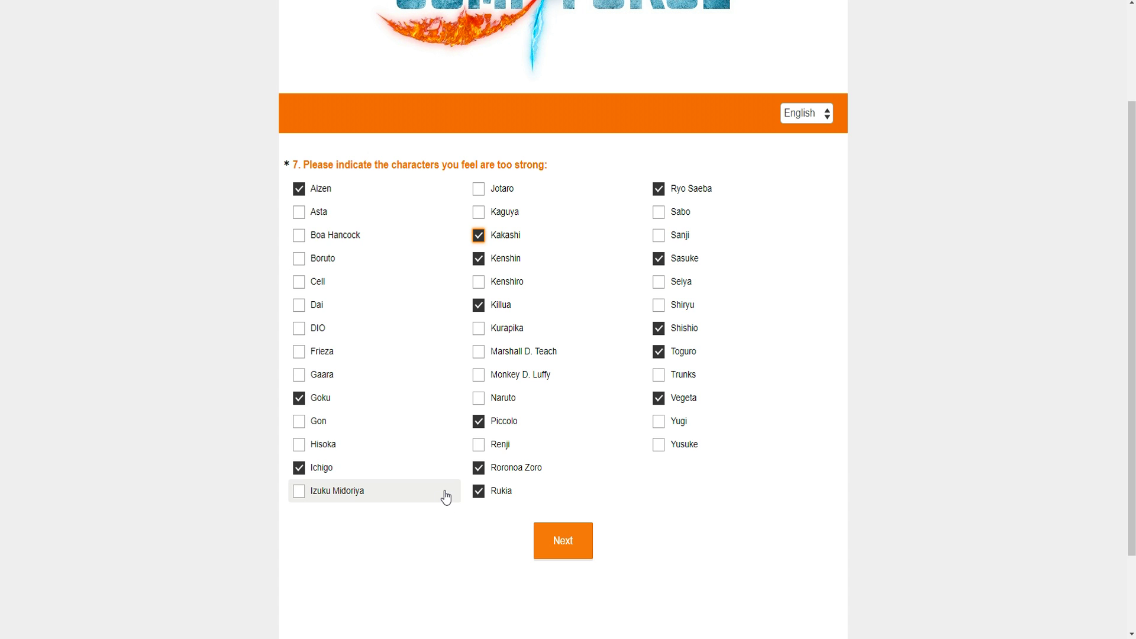
click(389, 451)
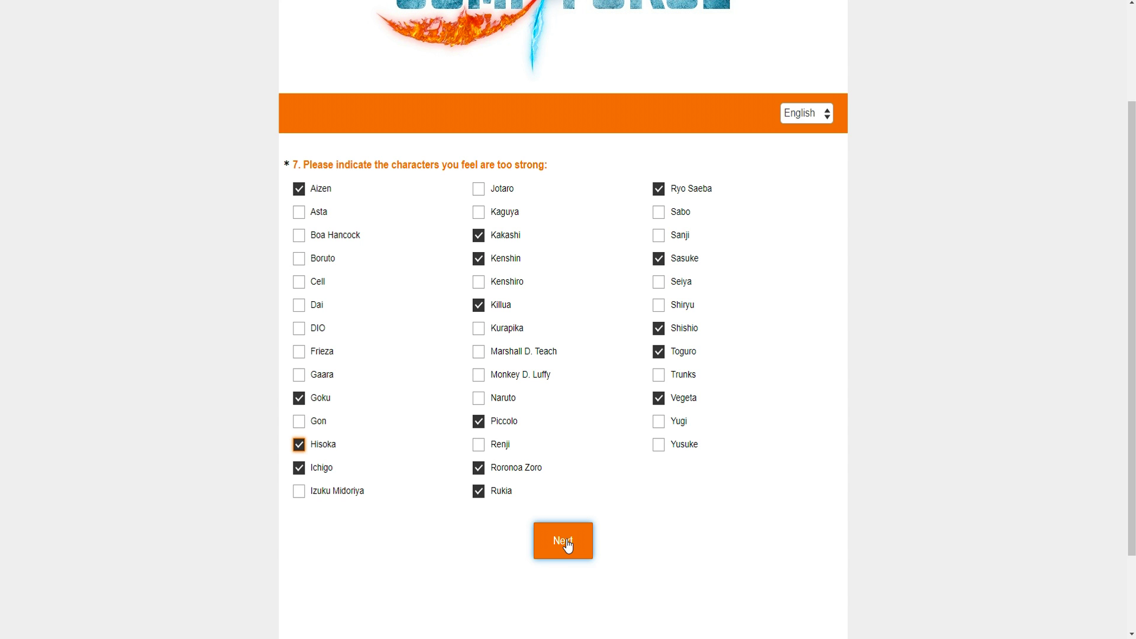
click(565, 542)
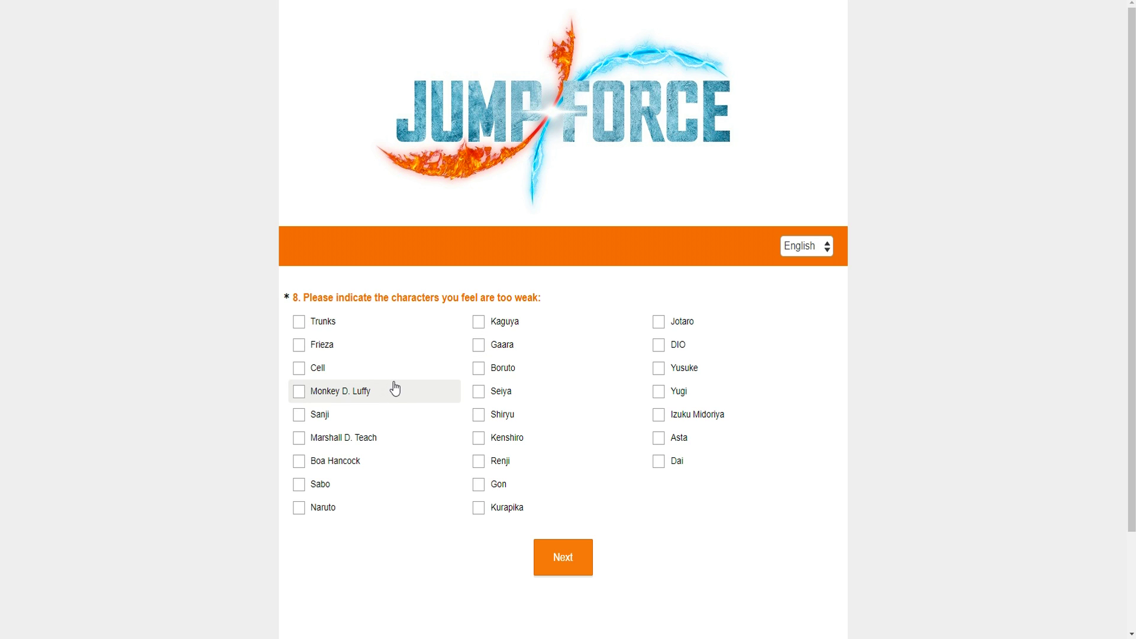
- Tick Gaara, Boruto, Shiryu, Kurapika and Frieza as too weak on question 8
click(514, 347)
click(513, 370)
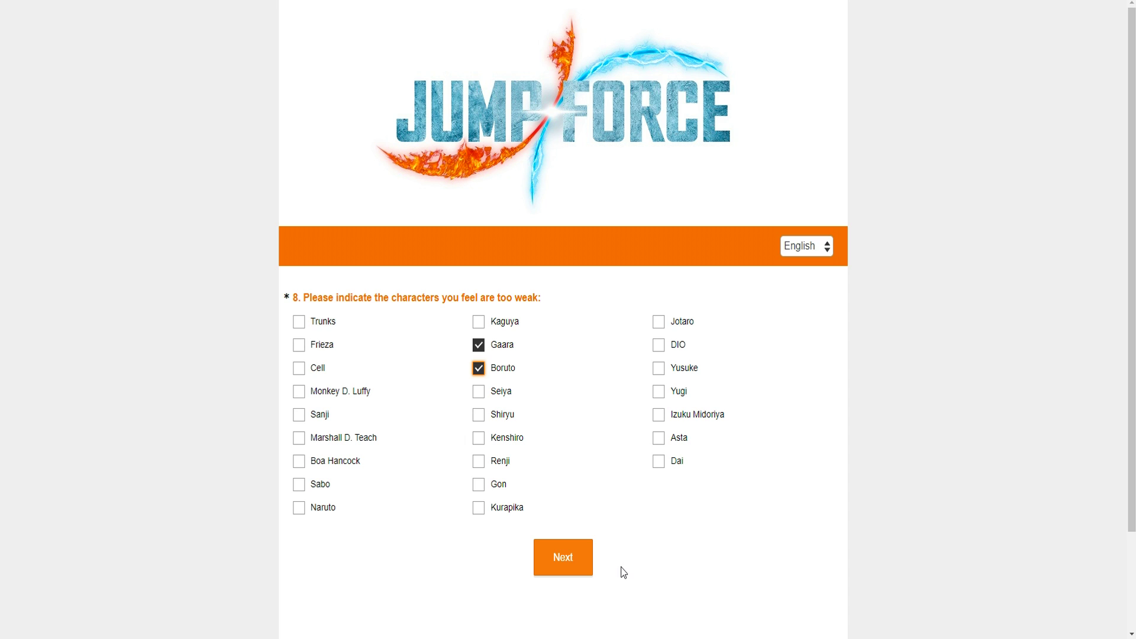
click(502, 418)
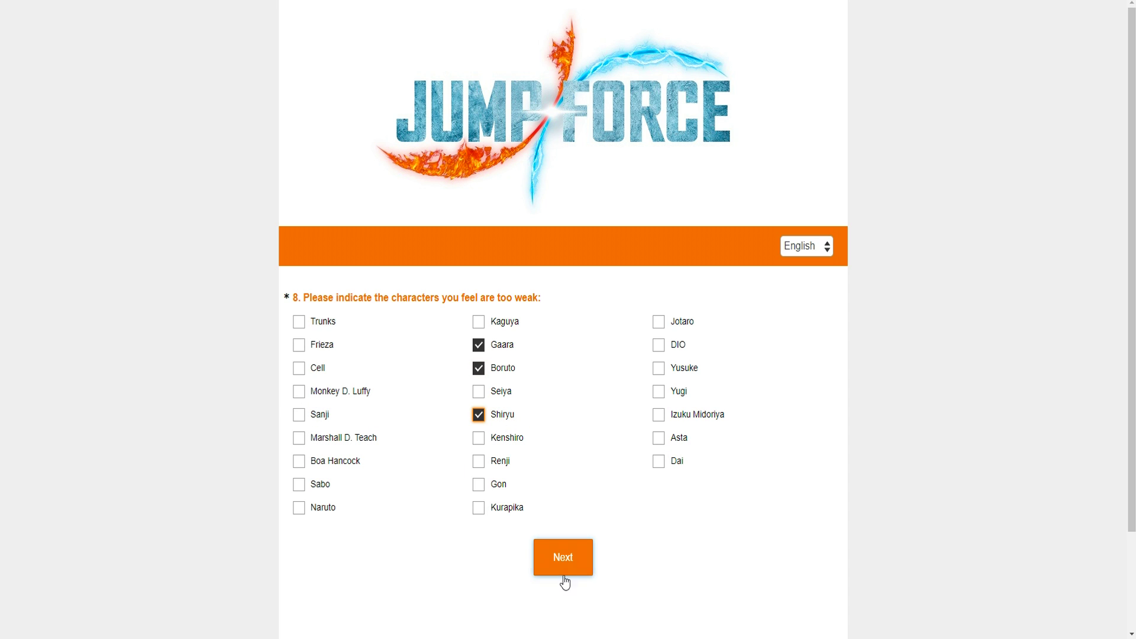
click(530, 518)
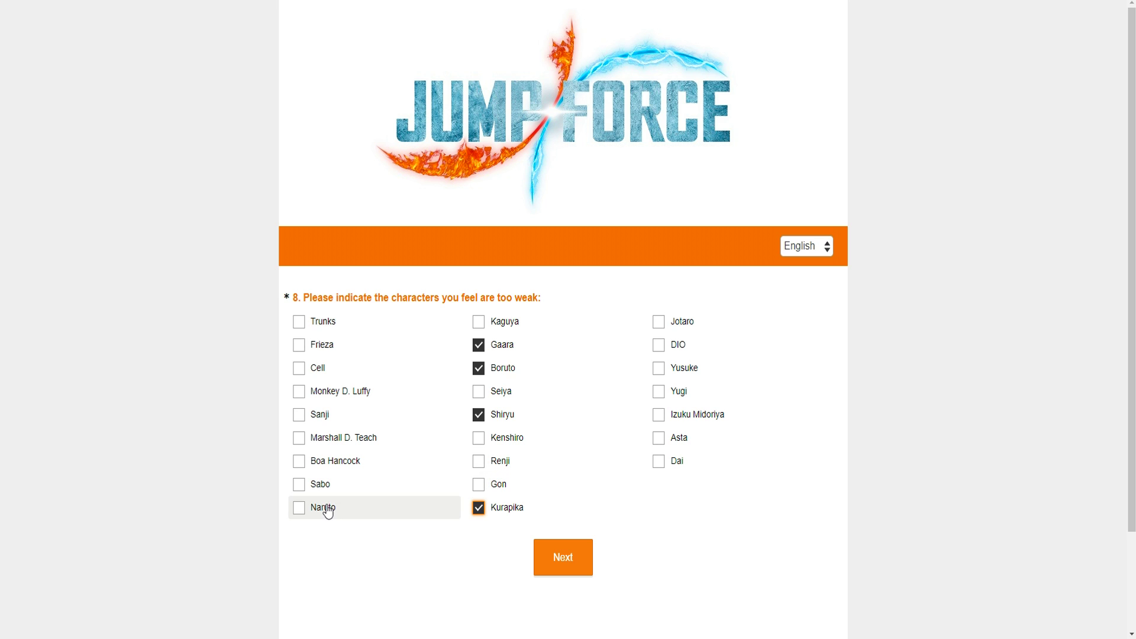
click(337, 346)
- Mark Cell and Izuku Midoriya as too weak and submit question 8
click(338, 370)
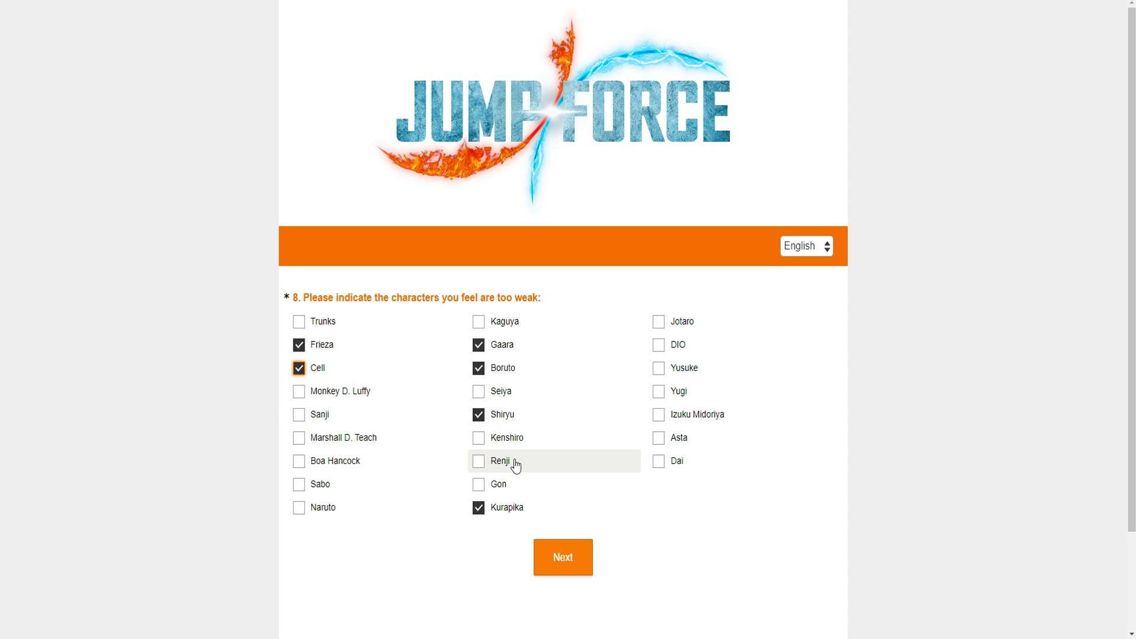
click(725, 415)
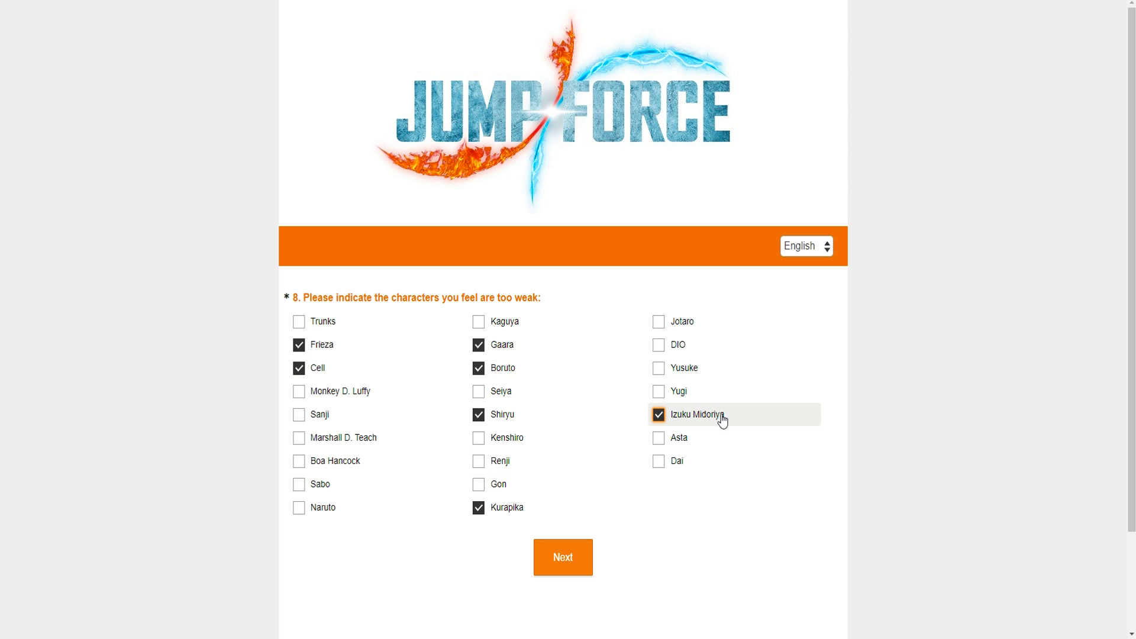
click(566, 550)
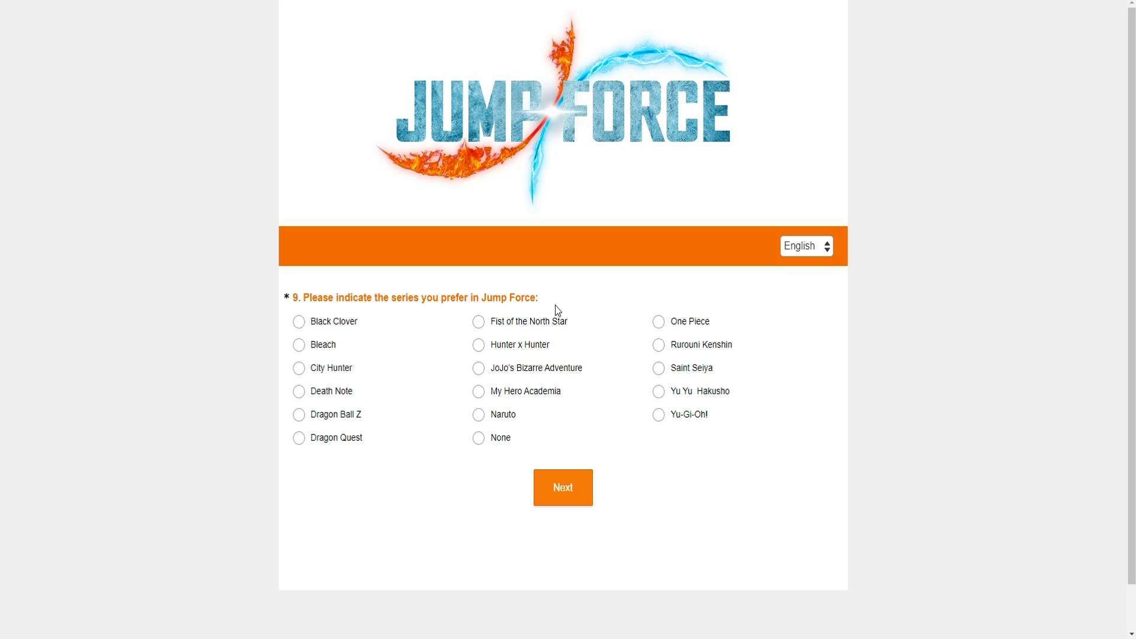
- Answer question 9 with JoJo's Bizarre Adventure, then pick question 10's second option and submit
click(481, 390)
click(567, 371)
click(563, 482)
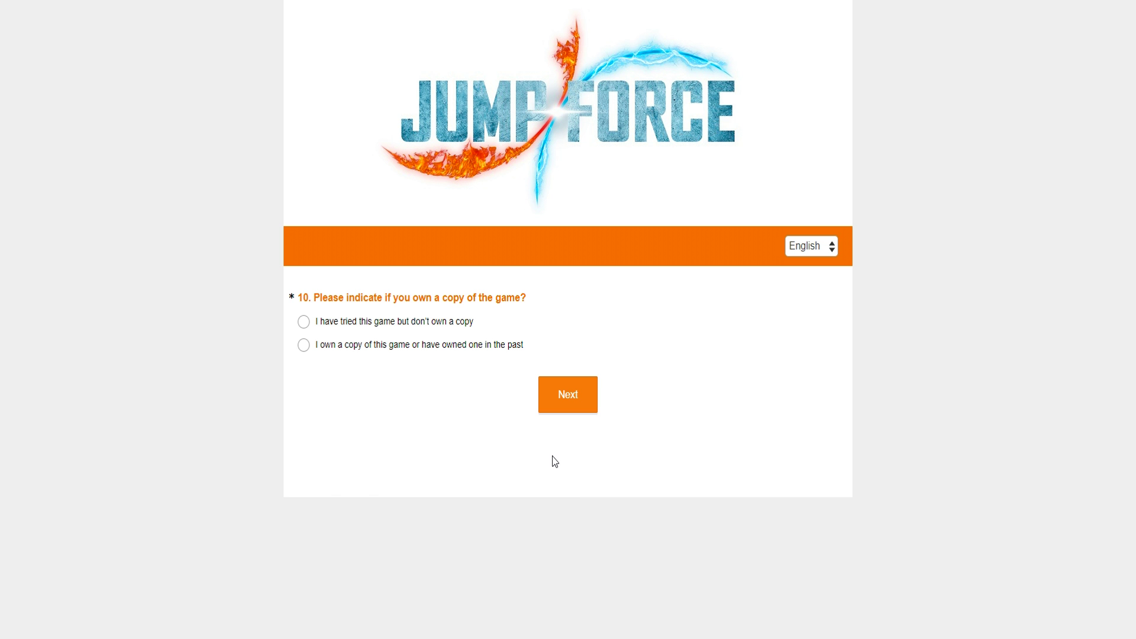
click(427, 359)
click(546, 398)
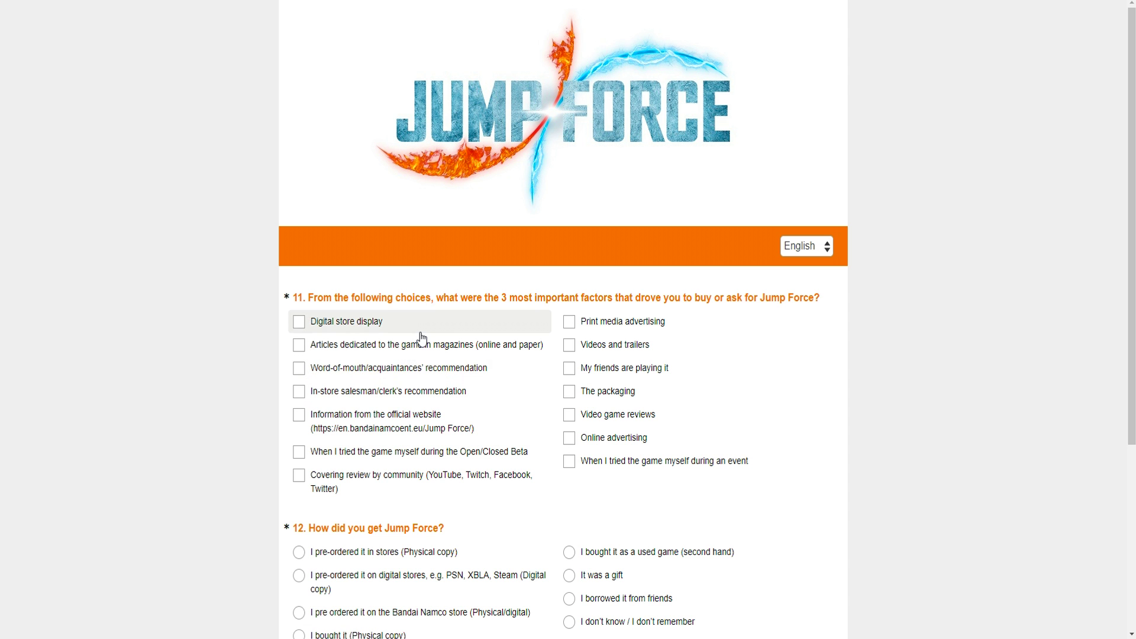
- Tick Online advertising, Open/Closed Beta and event as question 11 purchase factors
scroll(373, 317, down, 1)
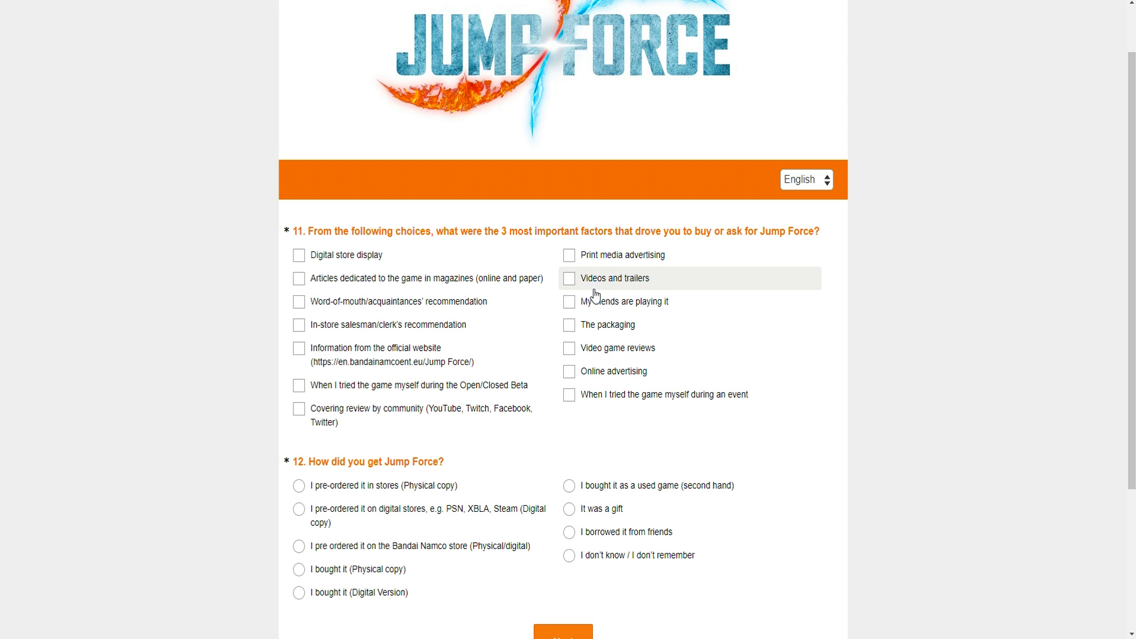
click(604, 377)
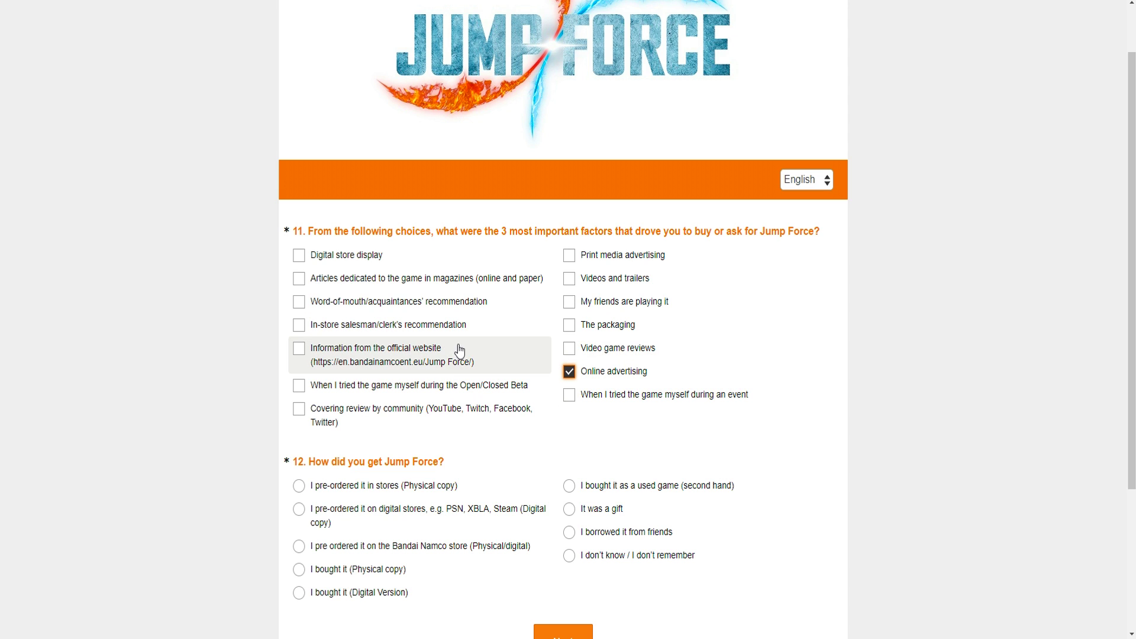
click(450, 390)
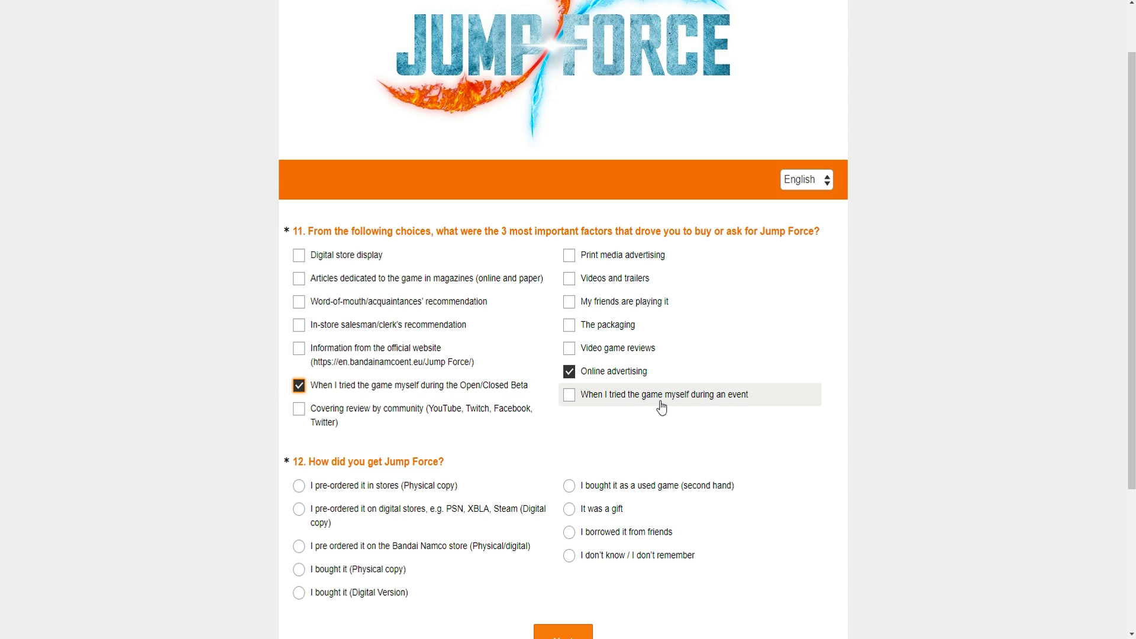
click(639, 403)
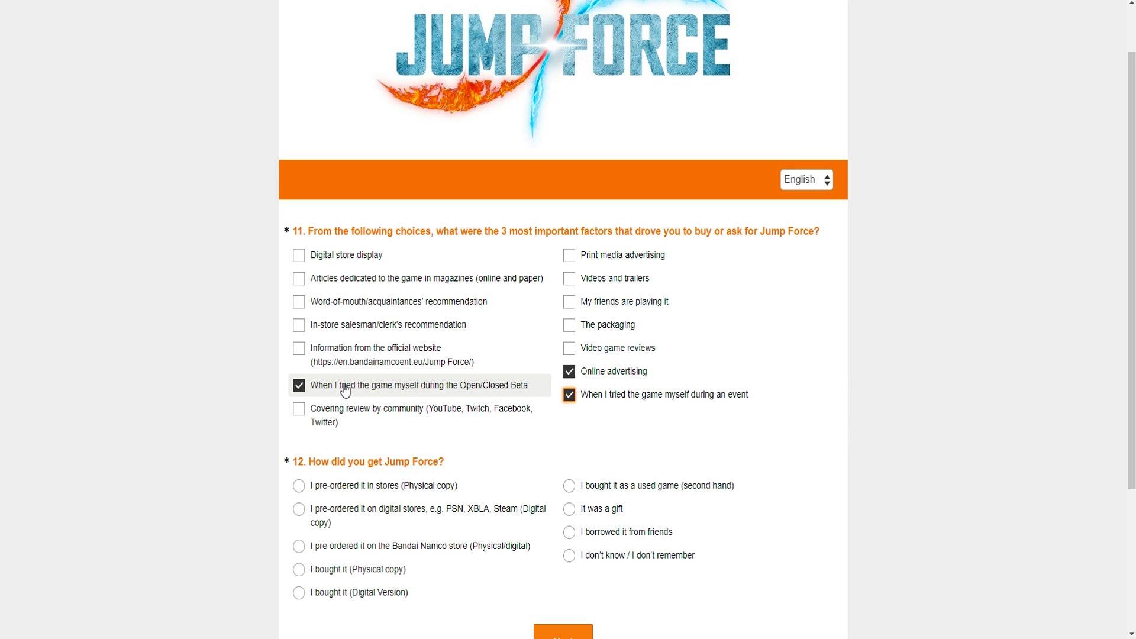
- Answer question 12 with 'I pre-ordered it in stores' and submit the page
scroll(495, 355, down, 2)
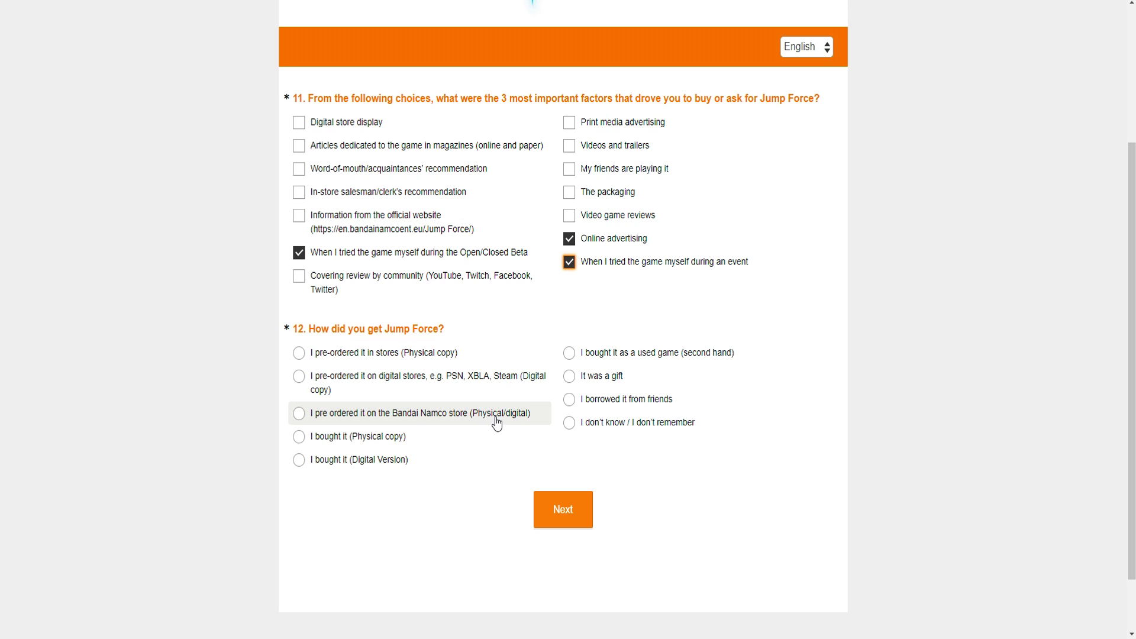
click(599, 379)
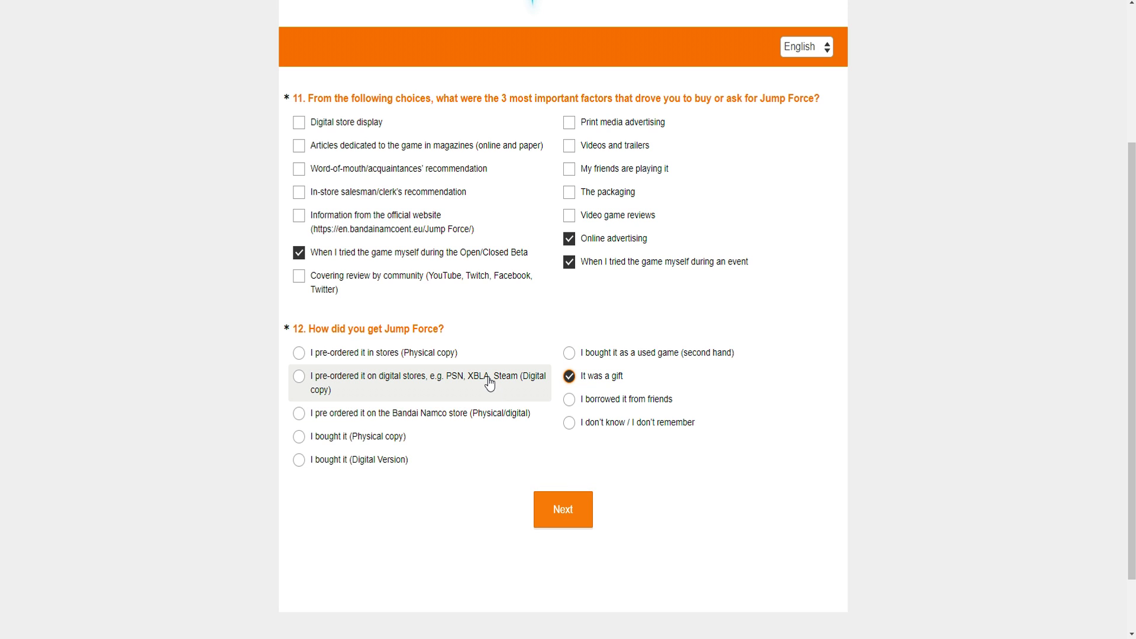
click(453, 355)
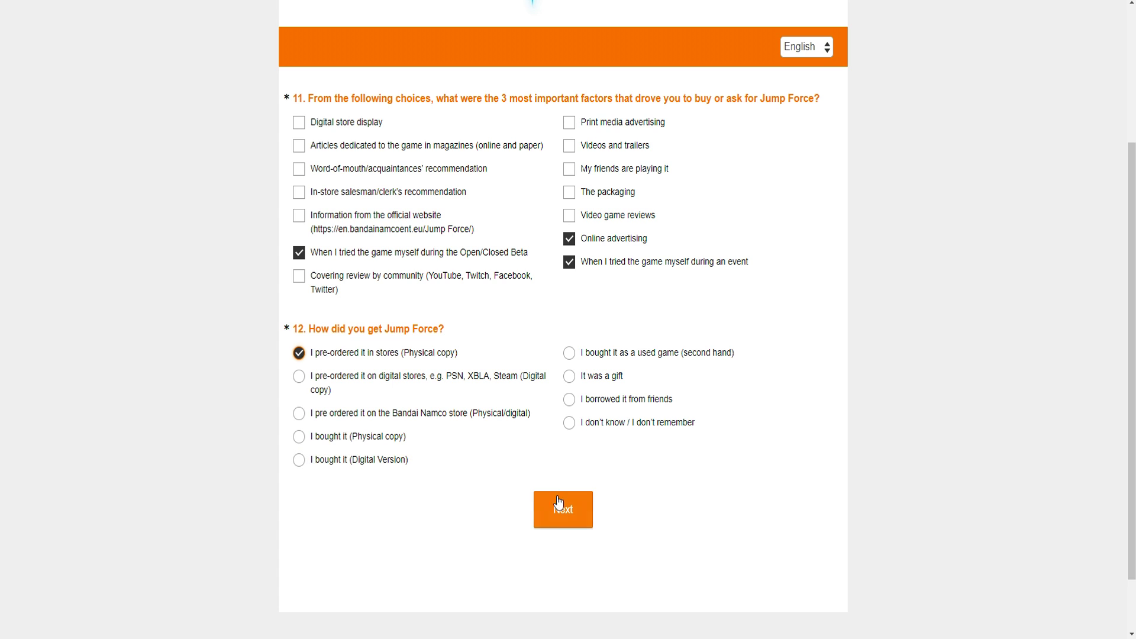
click(561, 508)
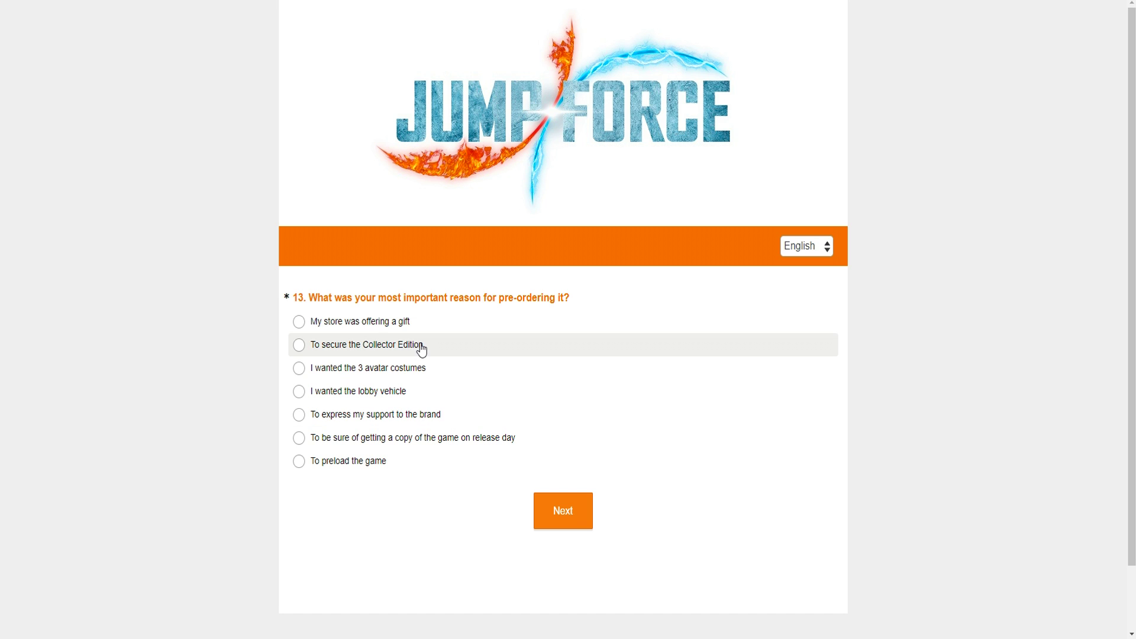
- Give 'My store was offering a gift' as pre-order reason, then answer No on the Collector's Edition
click(408, 329)
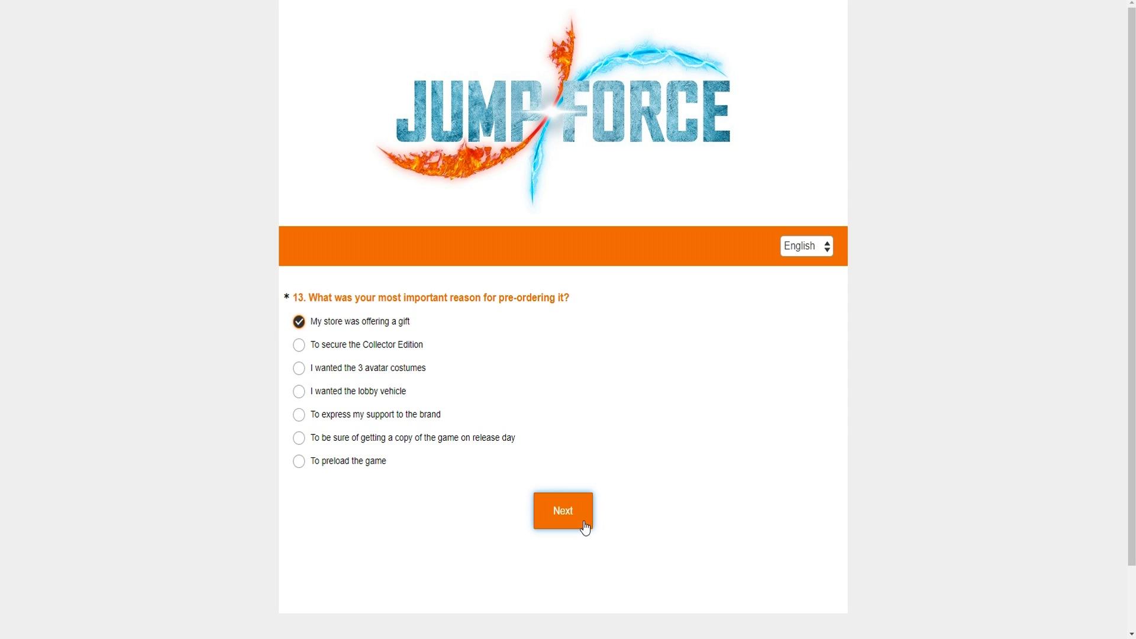
click(566, 512)
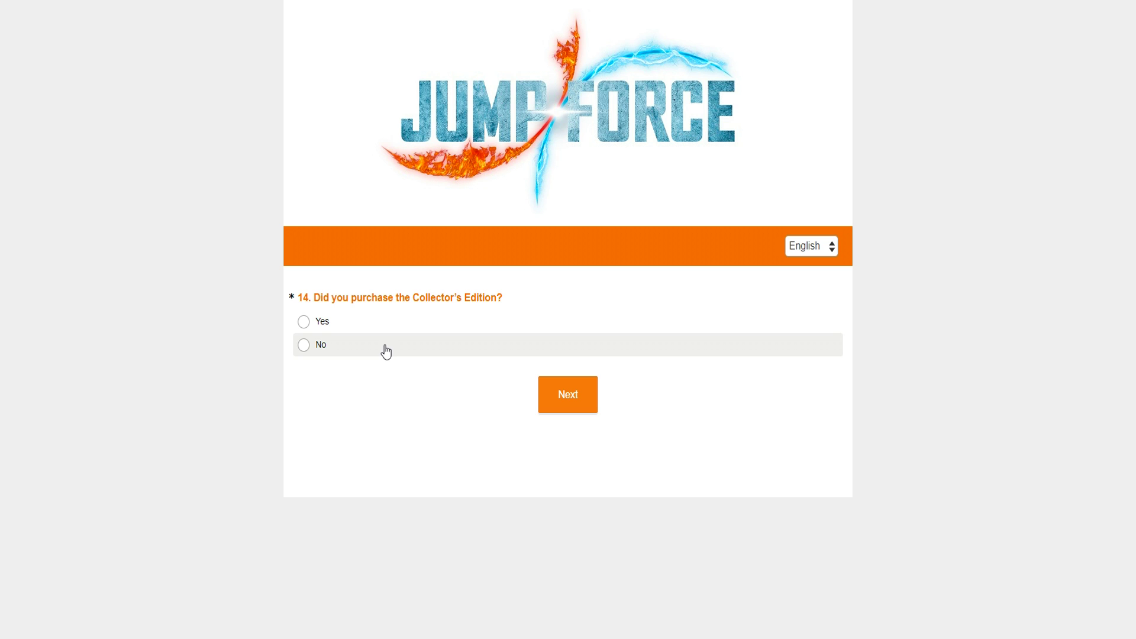
click(348, 355)
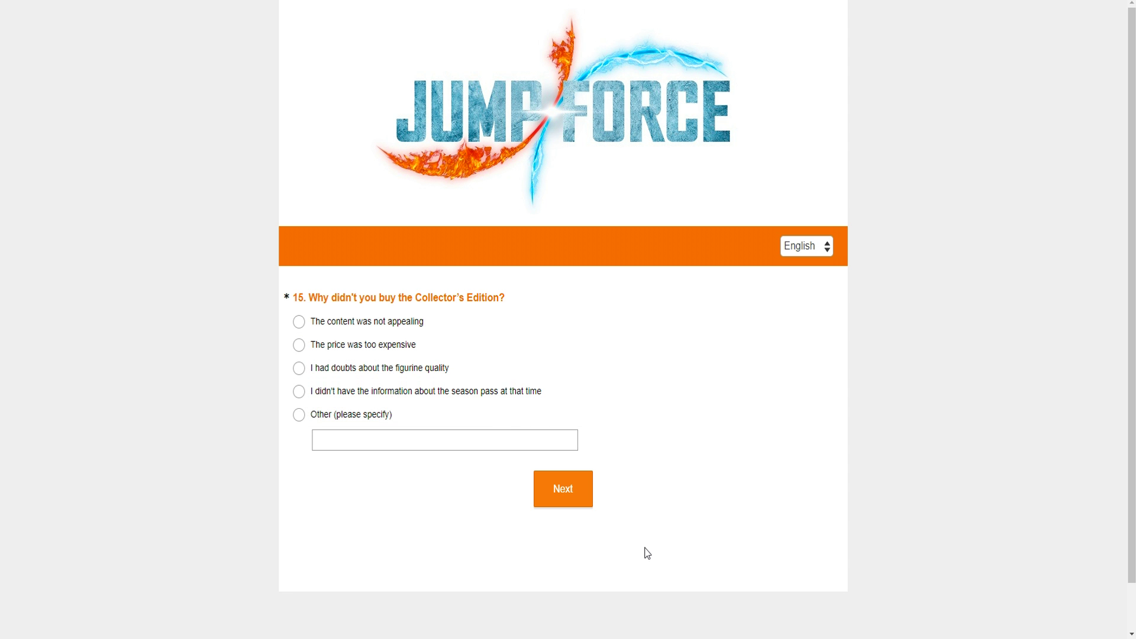
- Give 'The price was too expensive' for skipping the Collector's Edition, then select No on the Characters Pass
click(463, 345)
click(571, 506)
click(582, 491)
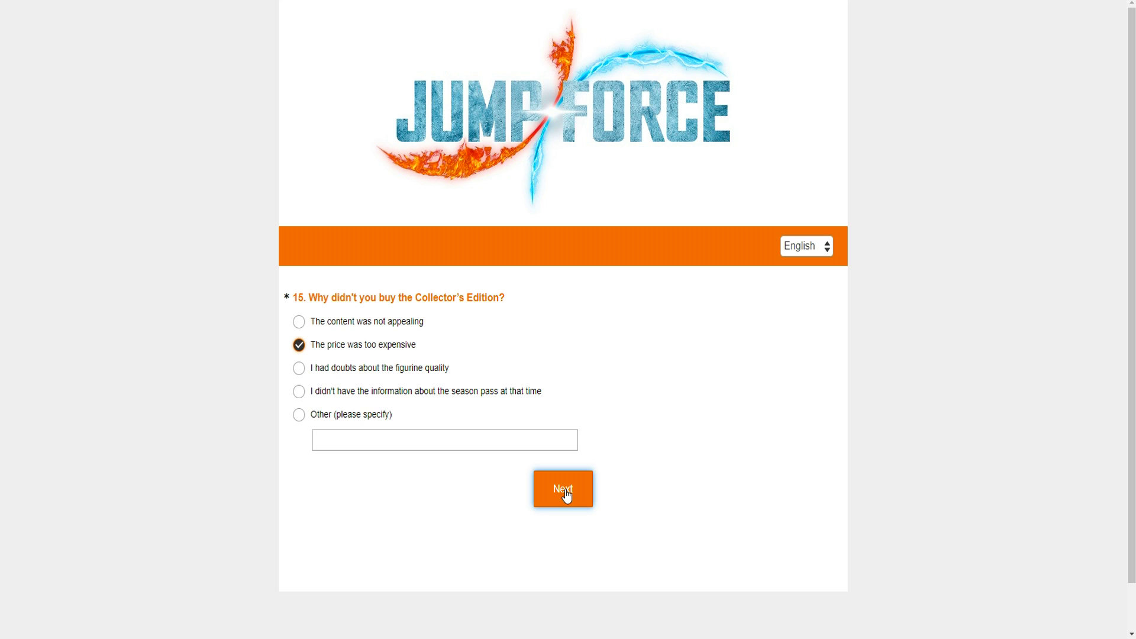
click(566, 496)
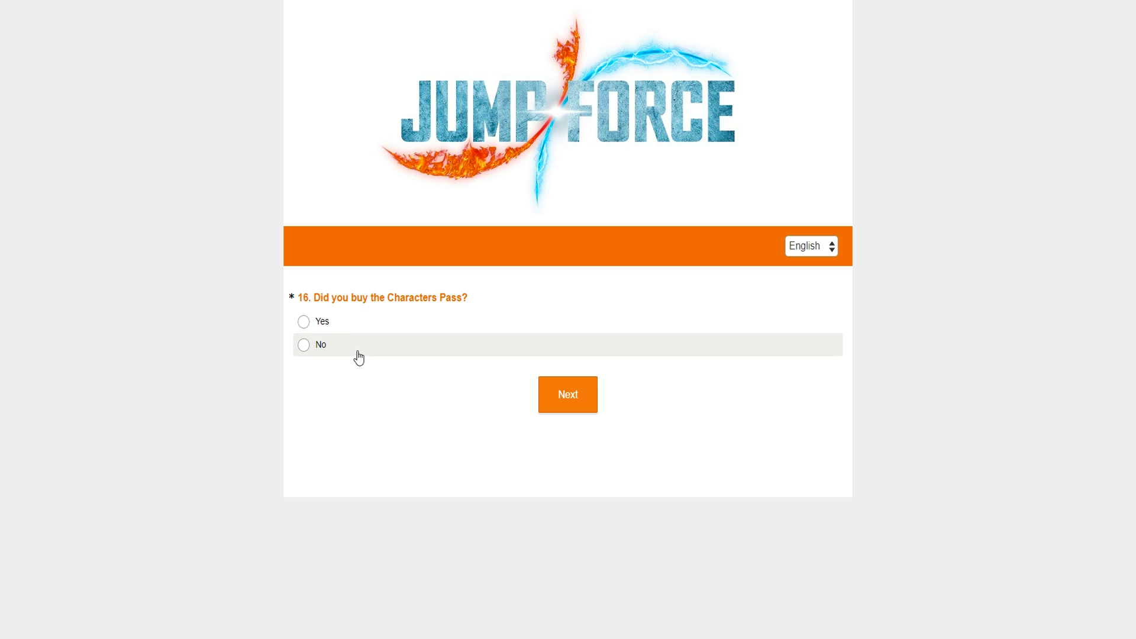
click(370, 322)
- Confirm No on the Characters Pass and give waiting for more character information as the reason
click(380, 350)
click(572, 407)
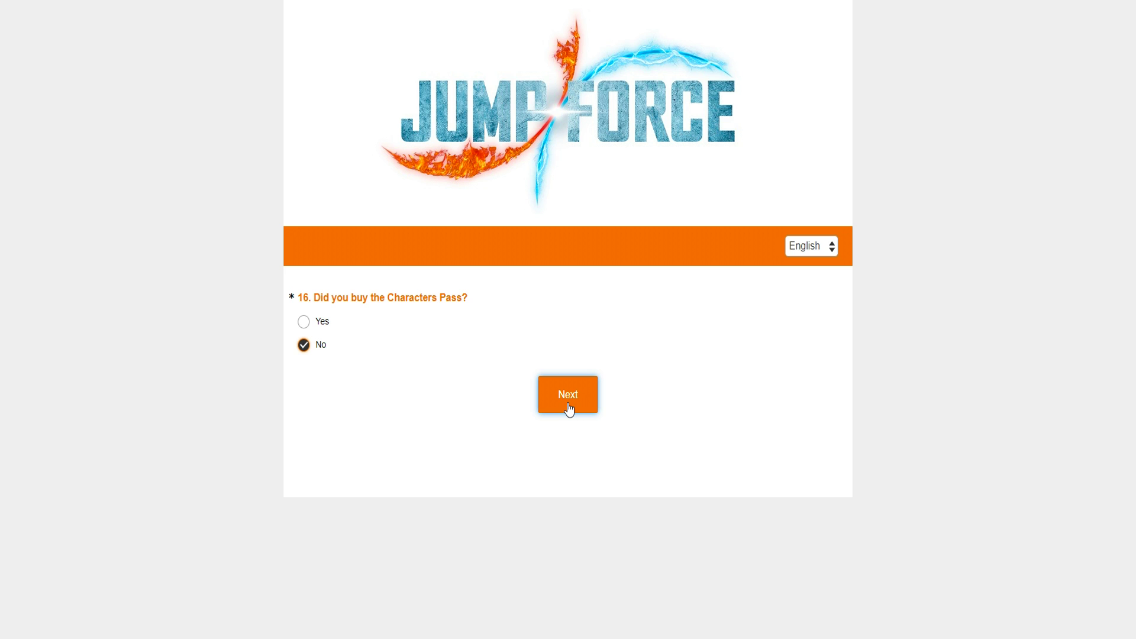
click(565, 403)
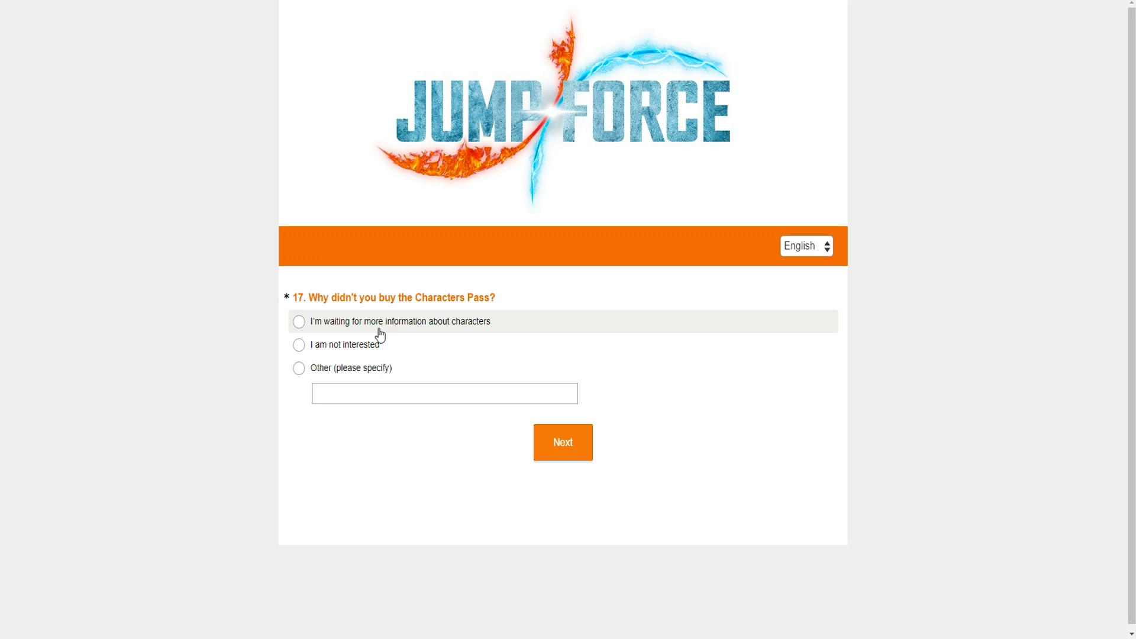
click(379, 330)
click(574, 435)
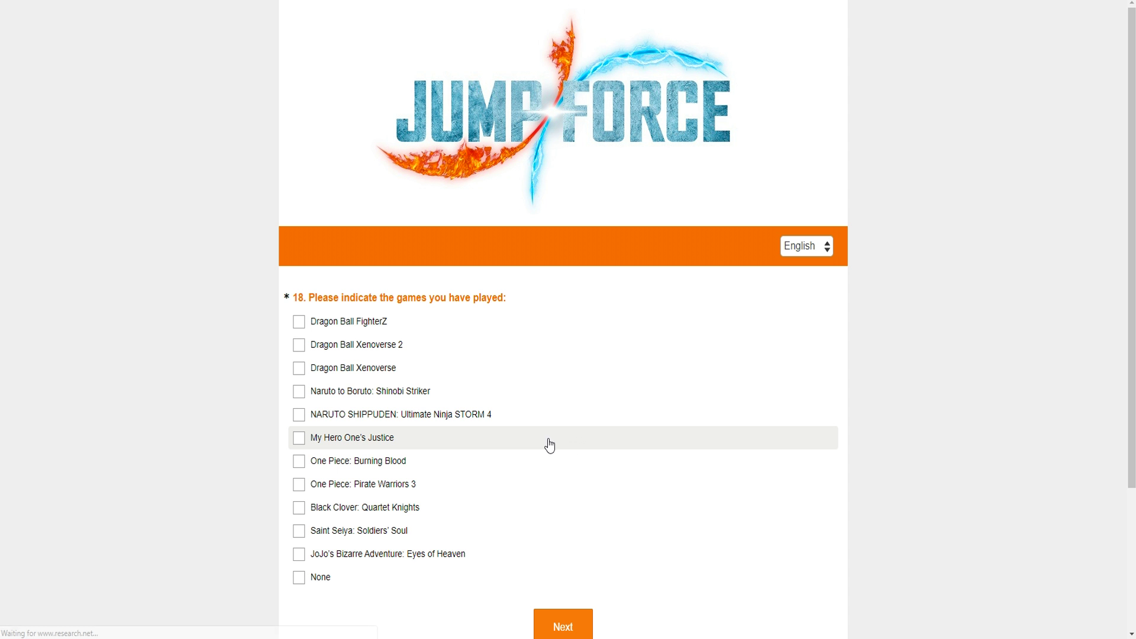
- Tick the nine played games from Dragon Ball FighterZ to Black Clover: Quartet Knights and submit
click(409, 321)
click(418, 344)
click(423, 368)
click(429, 391)
click(410, 438)
click(390, 415)
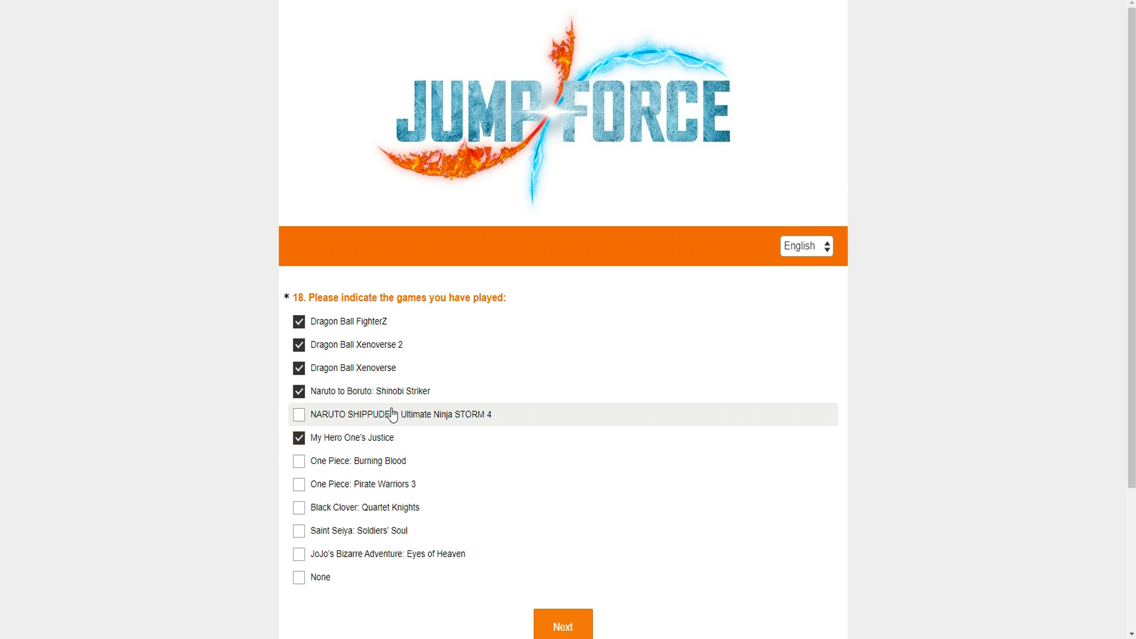
click(411, 463)
click(414, 485)
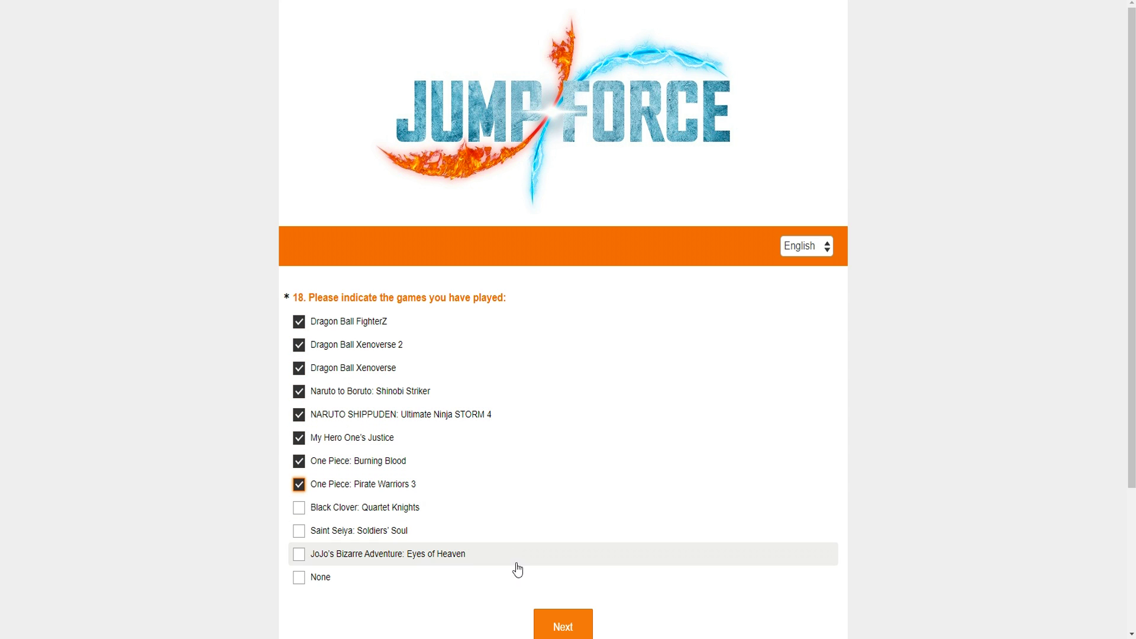
click(450, 513)
click(588, 615)
- Answer No on subtitles, rate all five localisation aspects 10, and choose Yes for English voiceover
scroll(441, 296, down, 2)
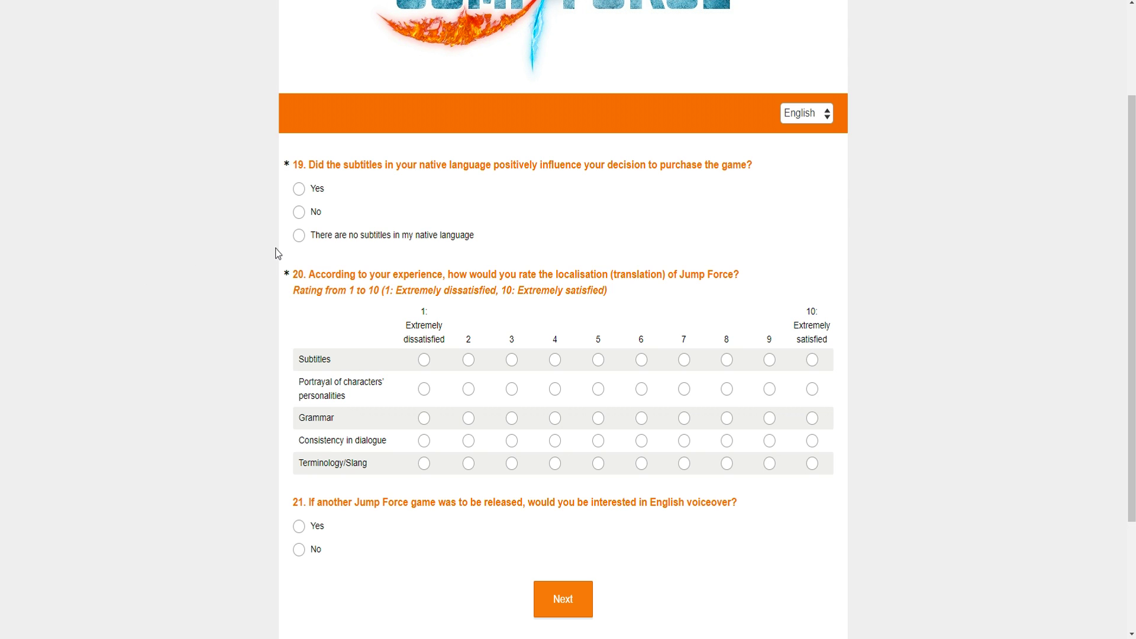
click(298, 213)
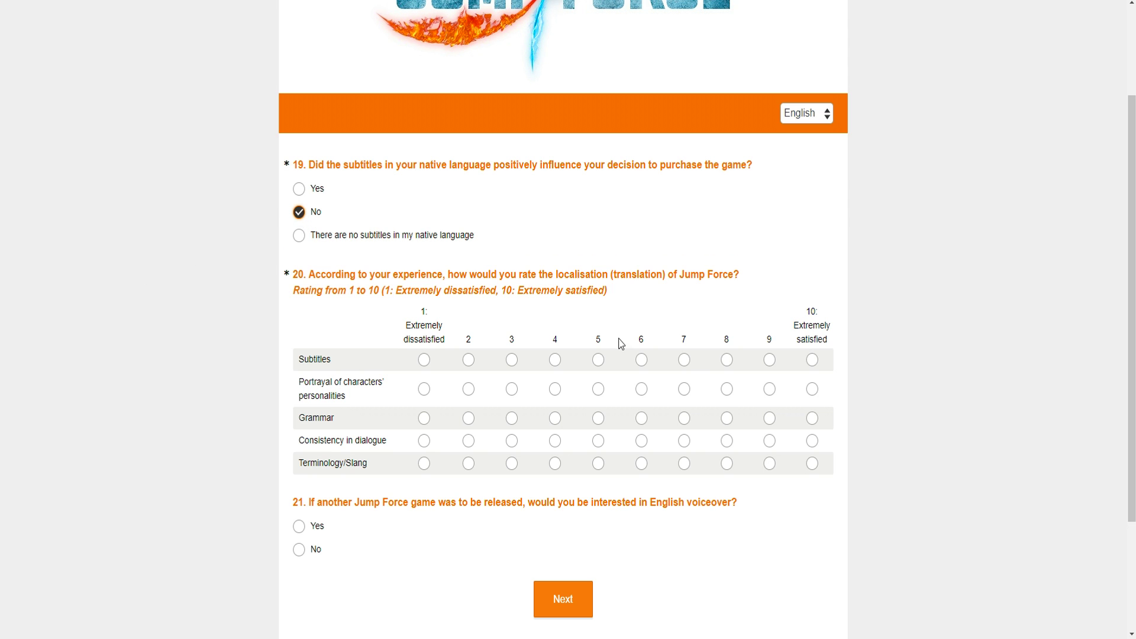
click(816, 362)
click(823, 397)
click(812, 418)
click(812, 463)
click(814, 440)
scroll(604, 421, down, 3)
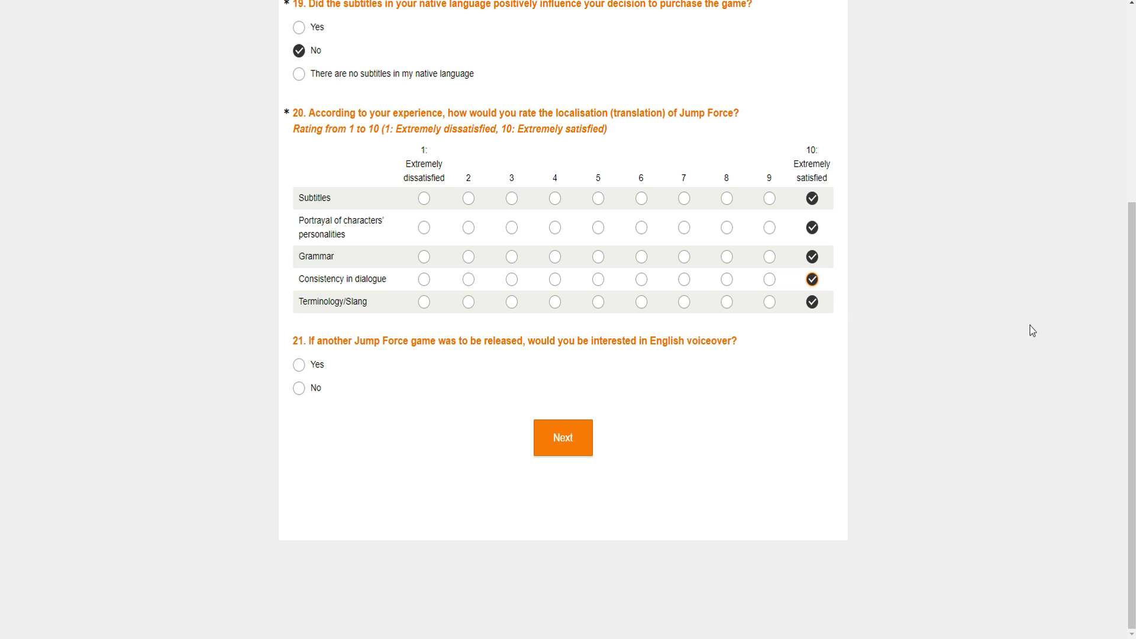
click(335, 367)
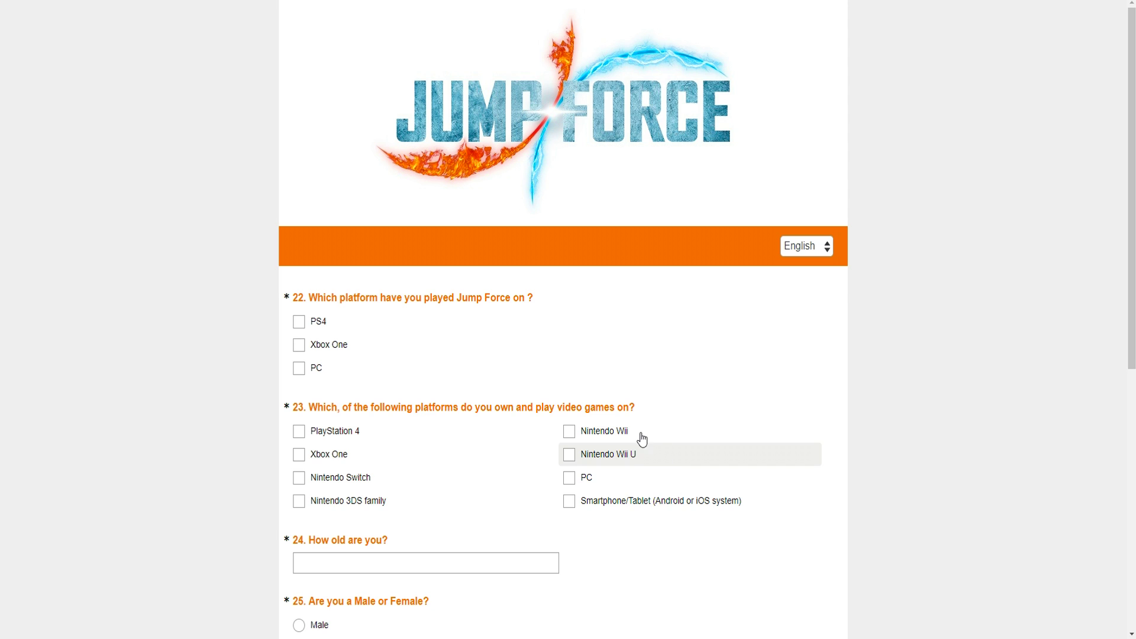
- Mark PS4 as the platform played on and tick PlayStation 4, PC and Smartphone/Tablet as owned
click(407, 329)
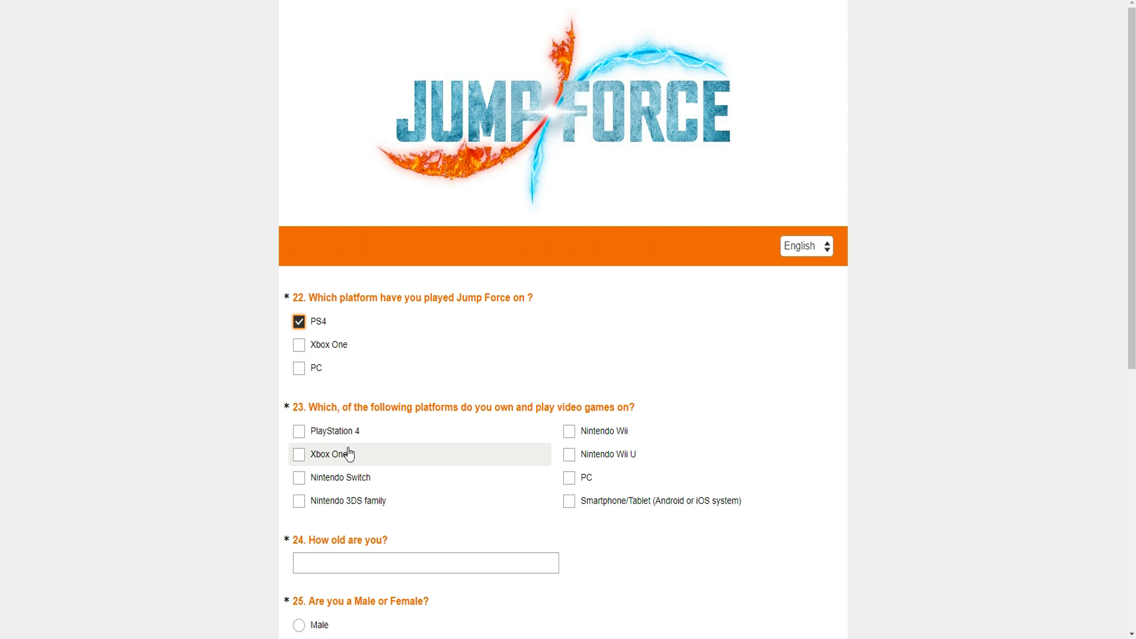
scroll(381, 482, down, 1)
scroll(382, 482, down, 2)
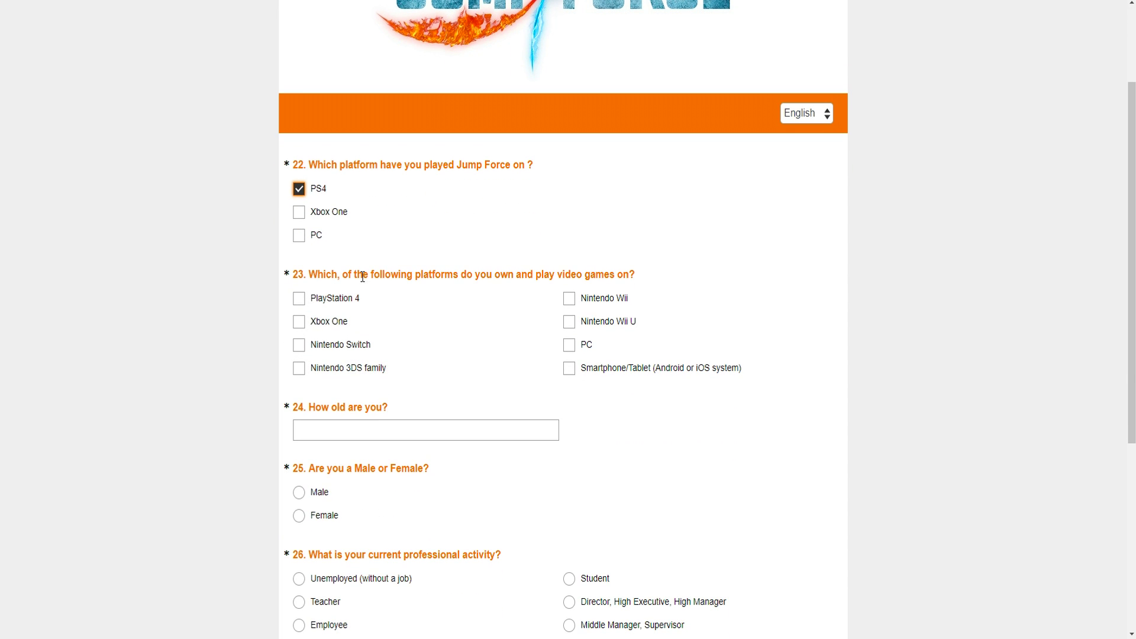
click(430, 302)
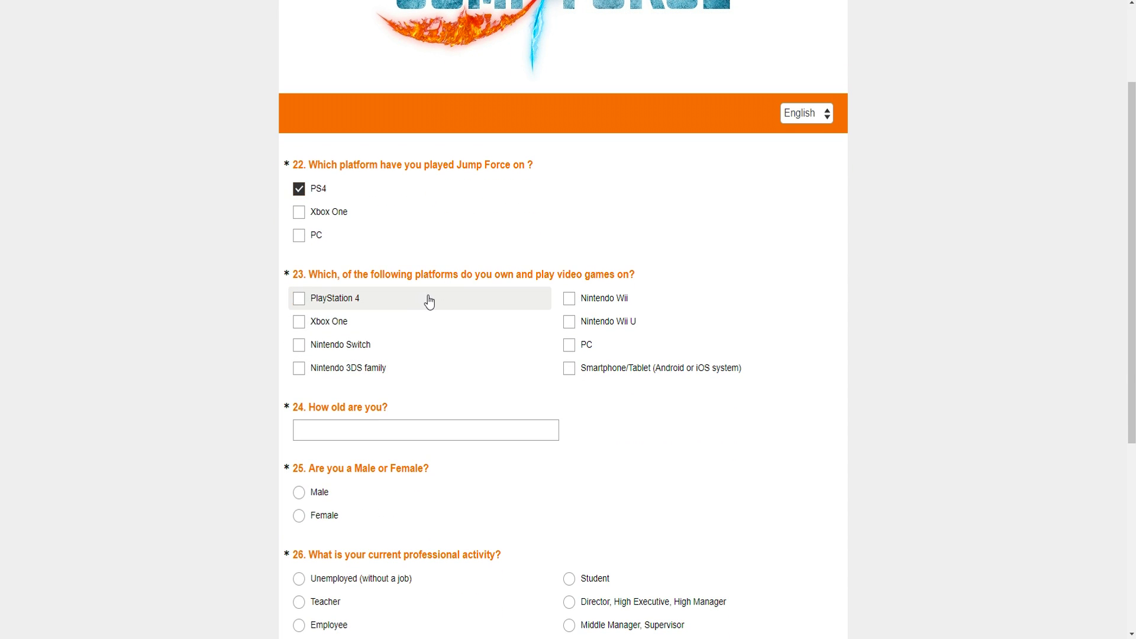
click(580, 346)
click(616, 368)
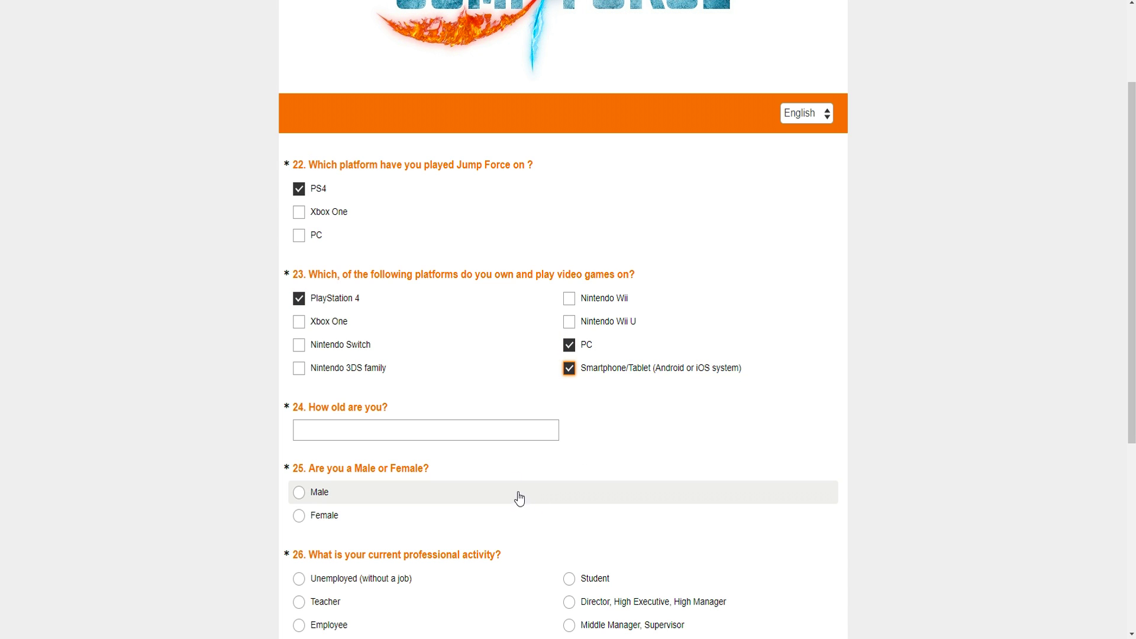
- Answer Male, enter age 24, choose Unemployed, and submit the page
click(476, 497)
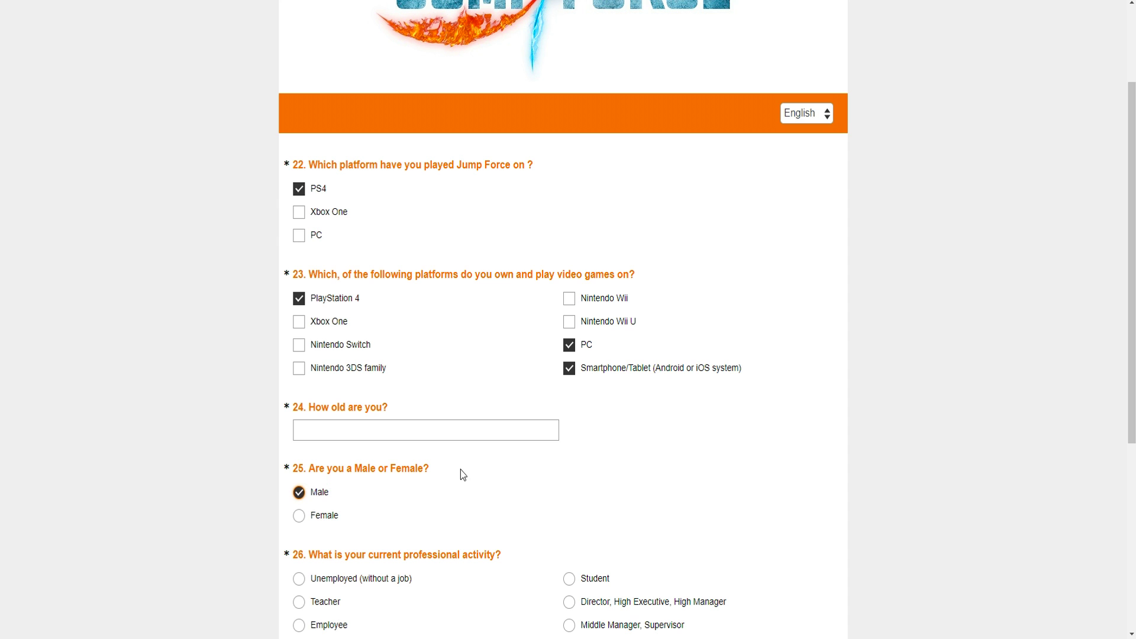
scroll(236, 240, down, 5)
click(376, 164)
text(24)
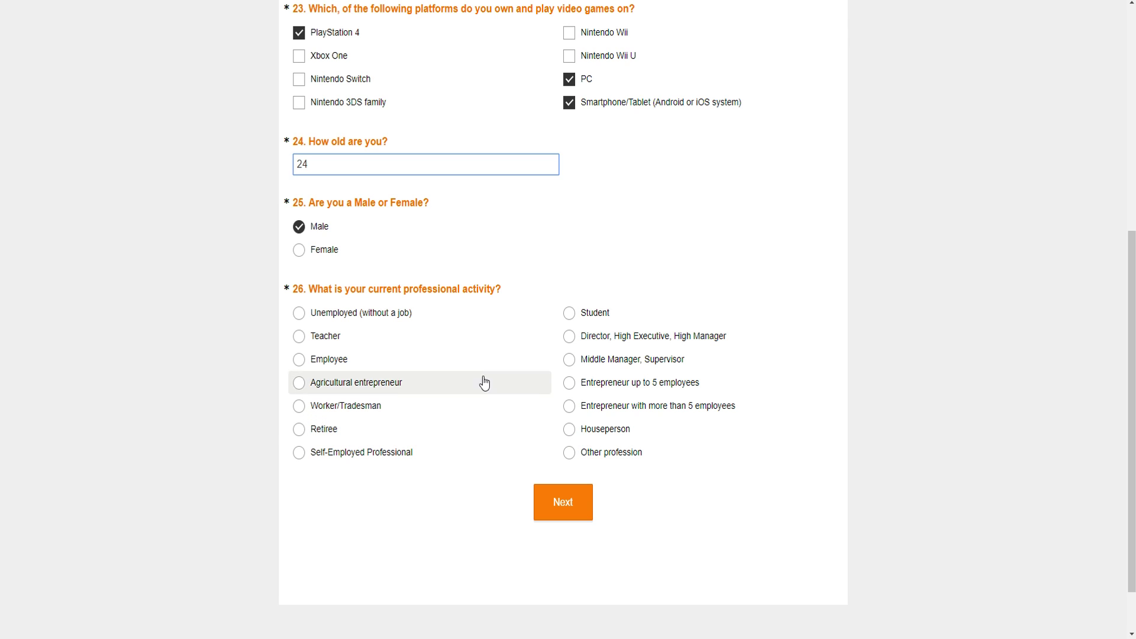
click(437, 324)
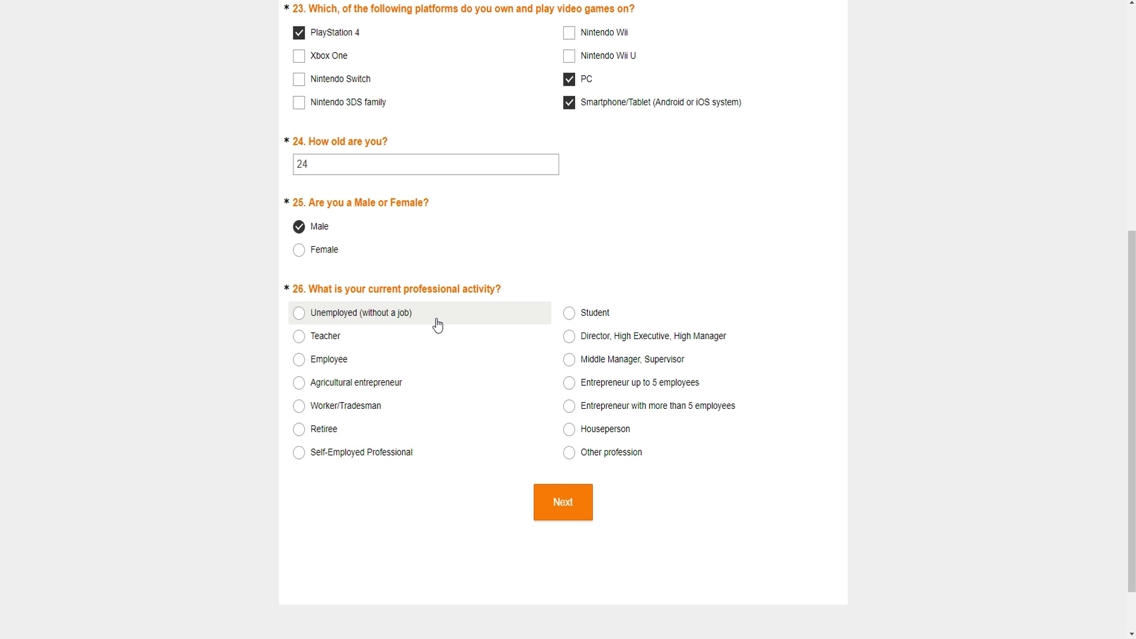
click(566, 504)
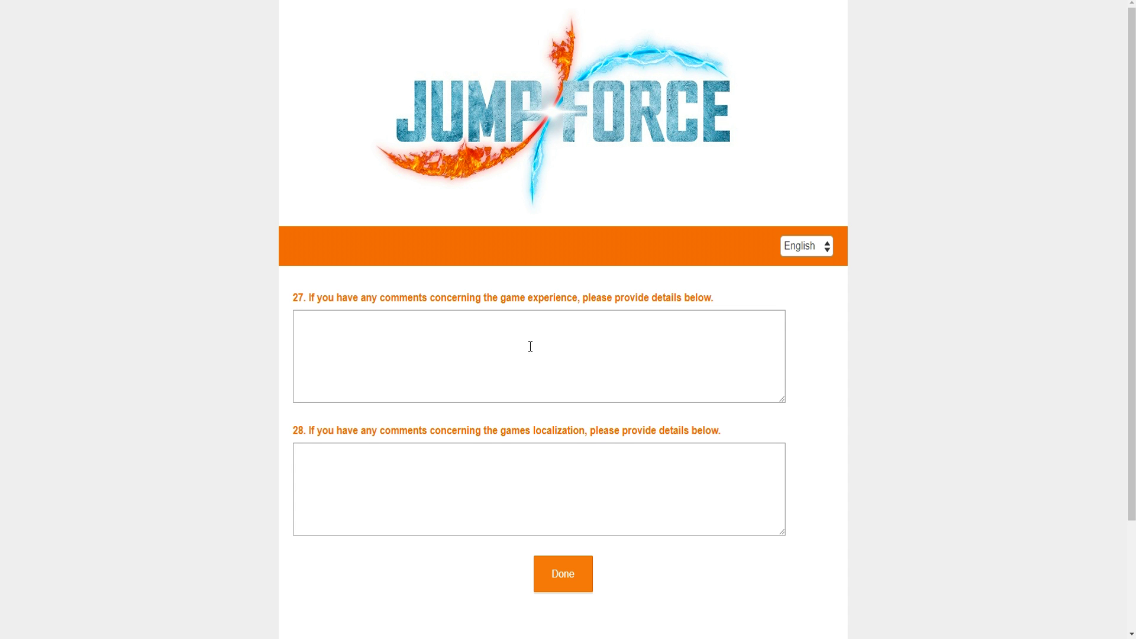
- Enter 'NO.' as the localization comment and paste the prepared balancing feedback into comment 27
click(530, 345)
scroll(594, 319, down, 3)
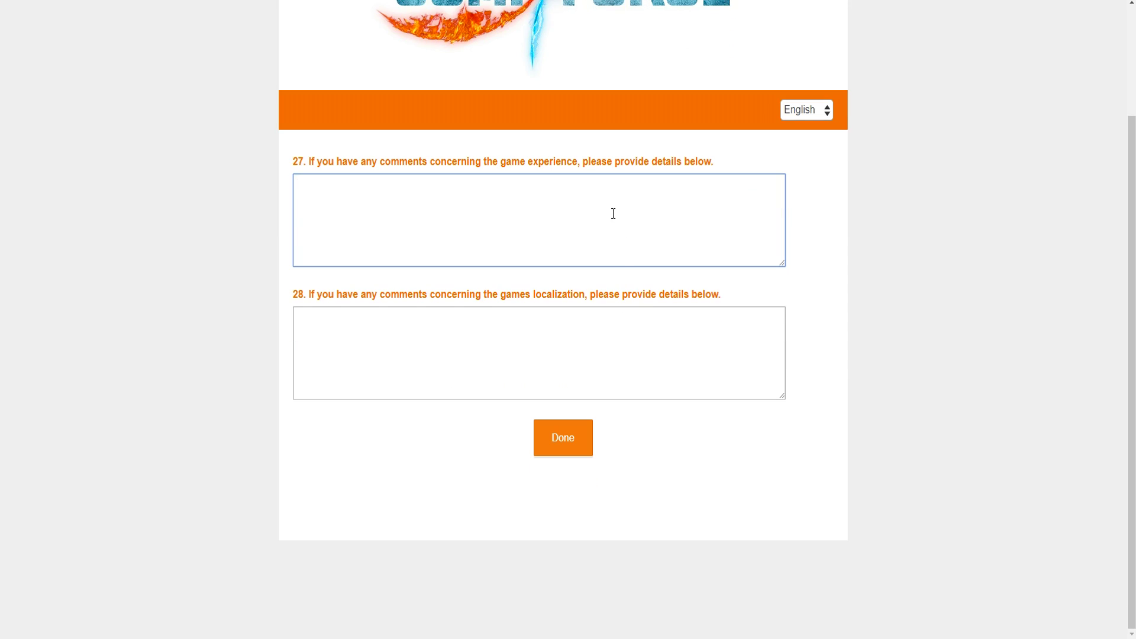
click(610, 338)
text(NO.)
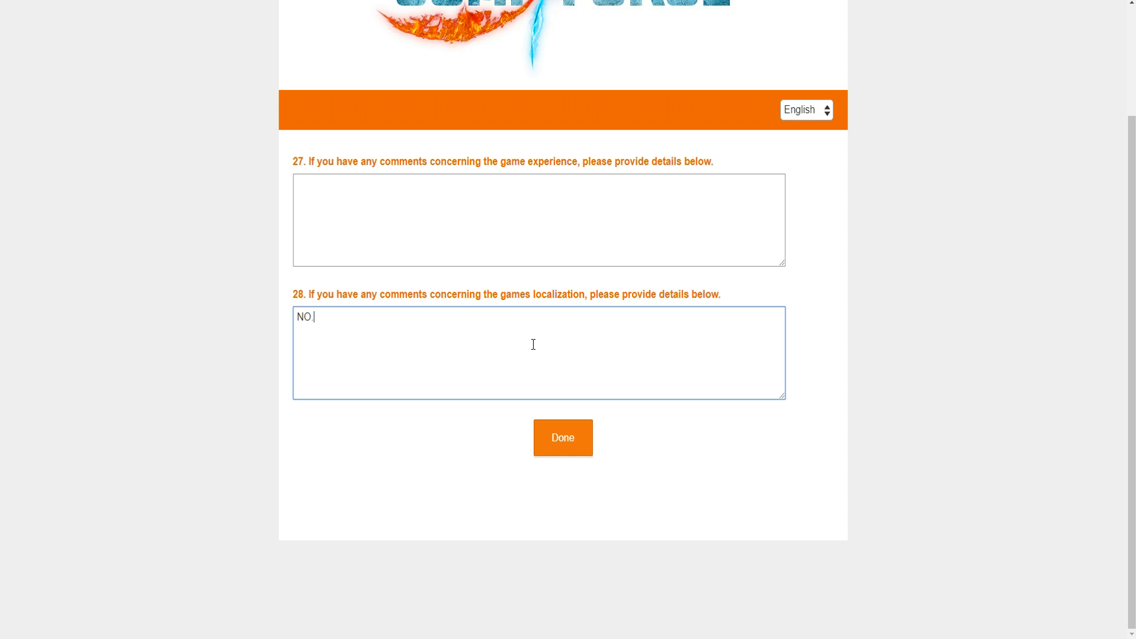
key(shift+Tab)
key(ctrl+v)
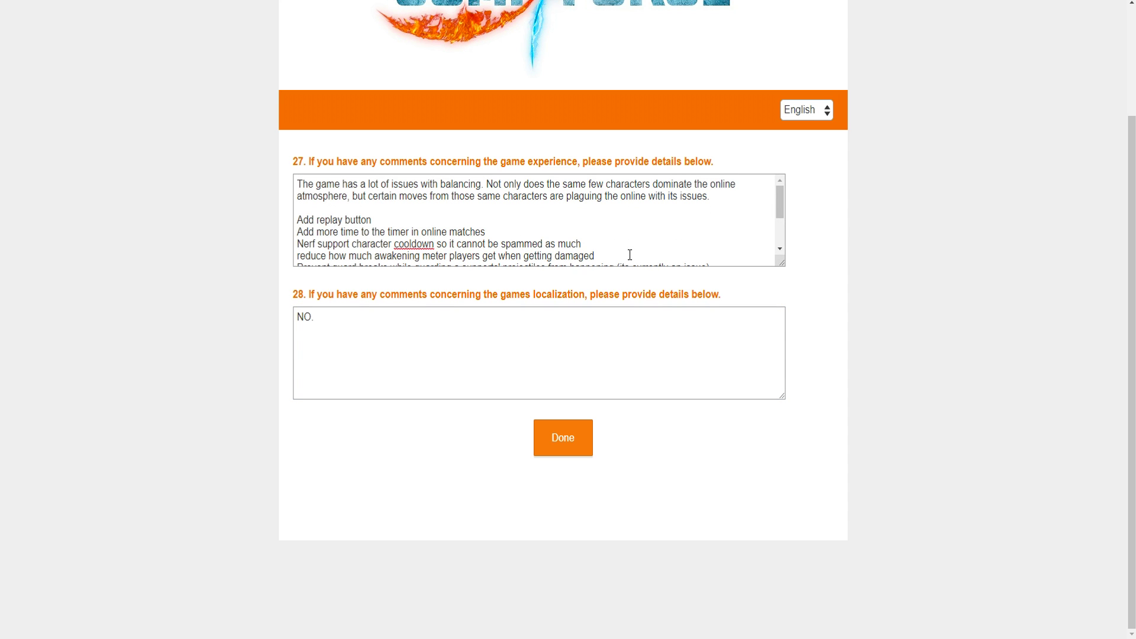
scroll(624, 249, down, 2)
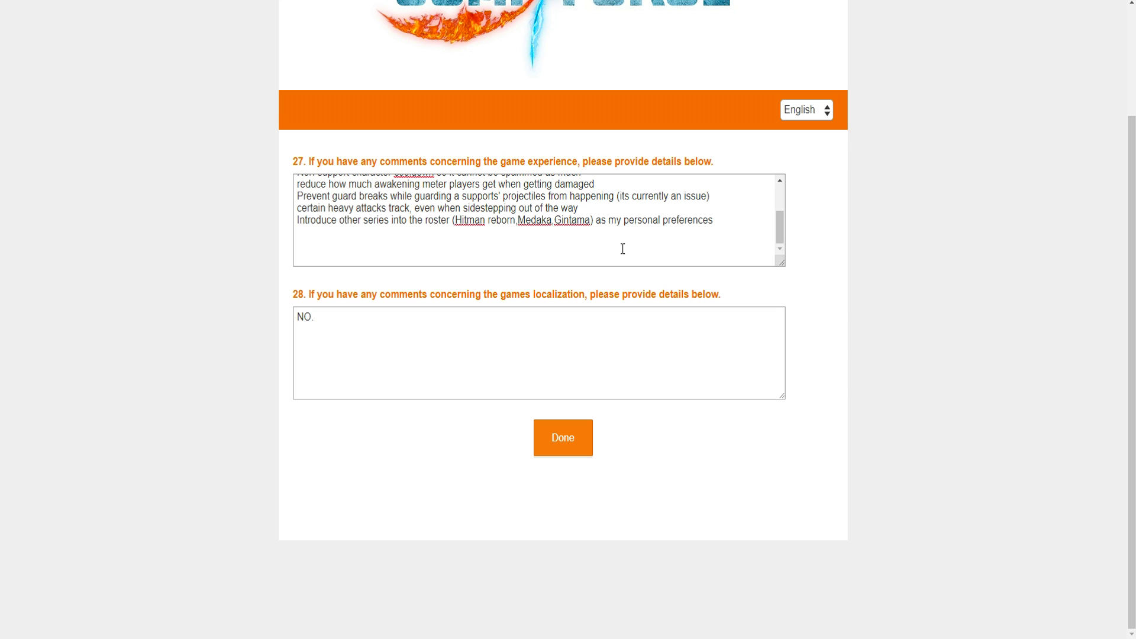
scroll(616, 219, up, 3)
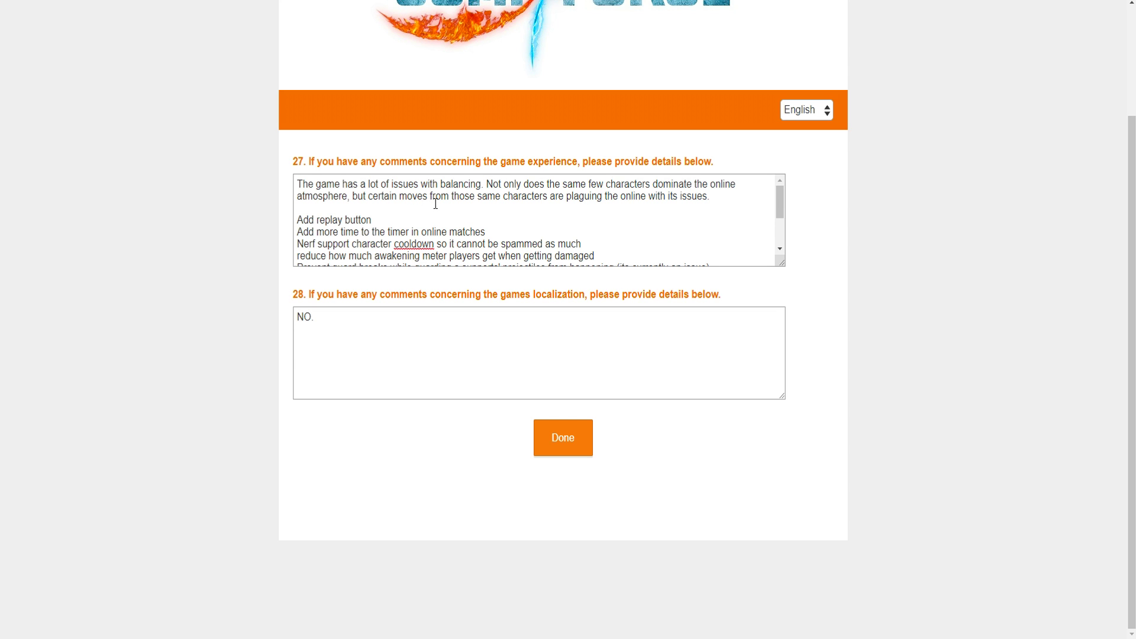
scroll(432, 203, down, 3)
scroll(435, 204, up, 3)
scroll(529, 220, down, 2)
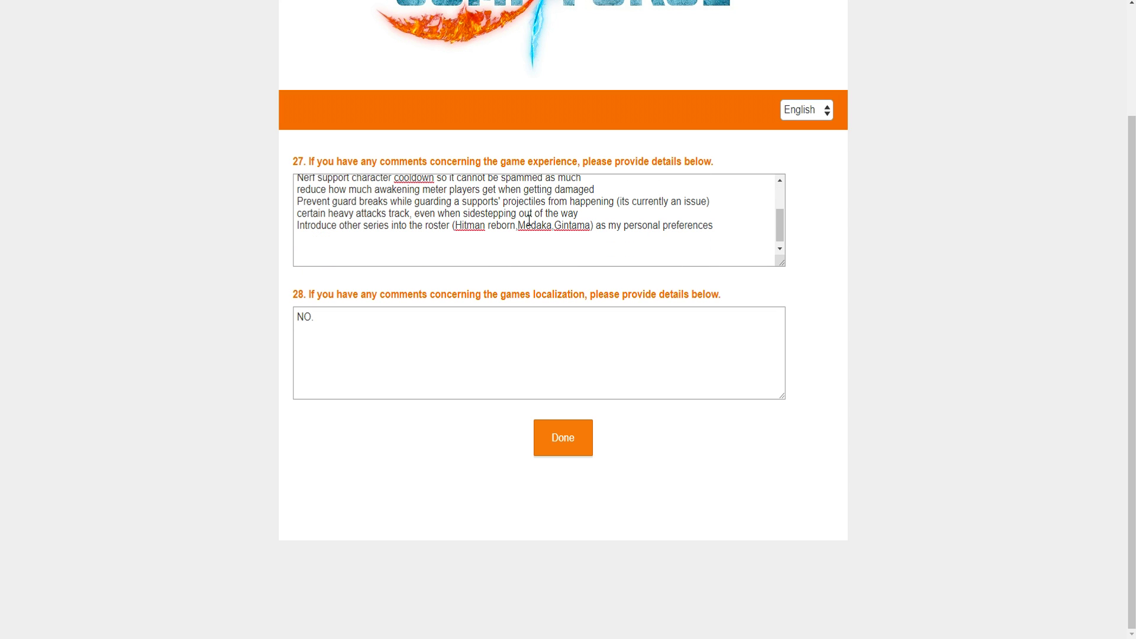
click(597, 189)
drag(597, 188, 297, 191)
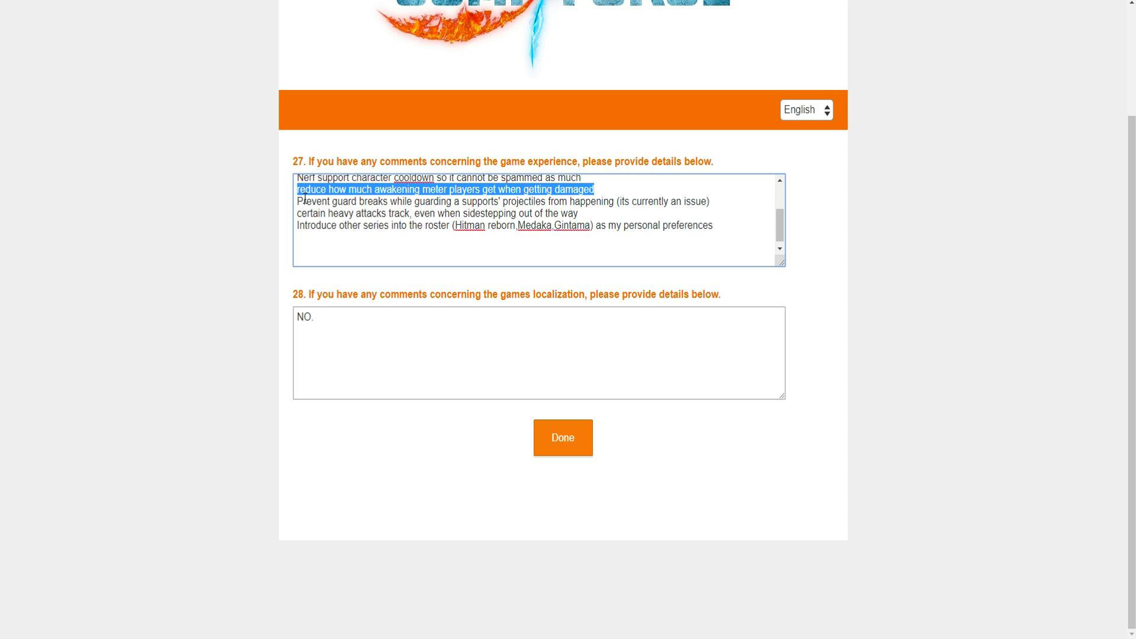
drag(296, 202, 712, 200)
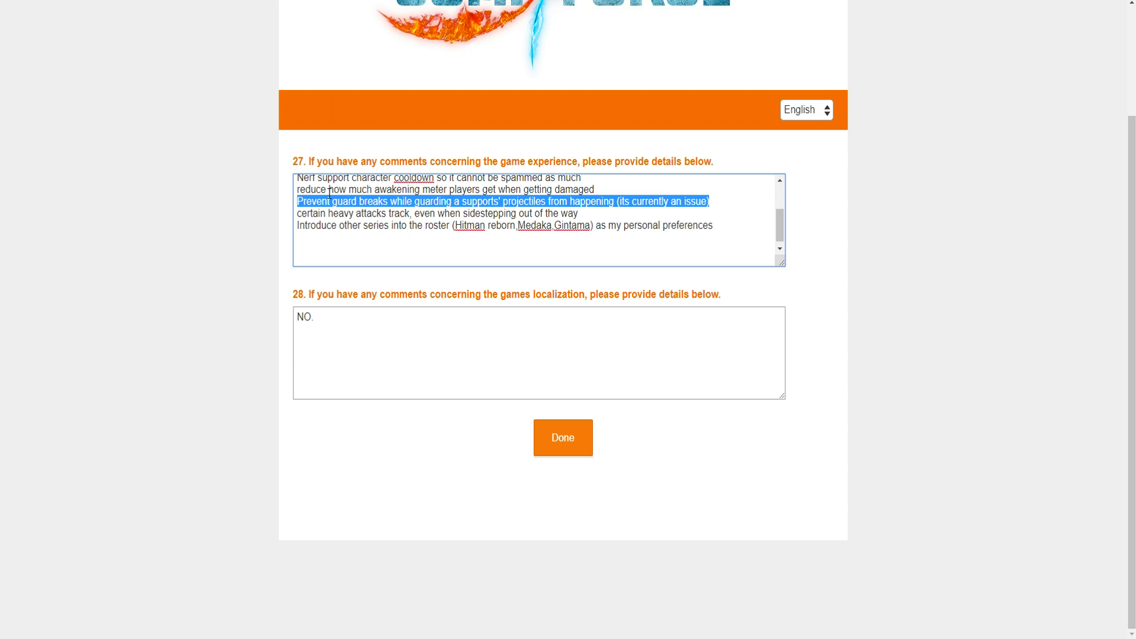
click(386, 216)
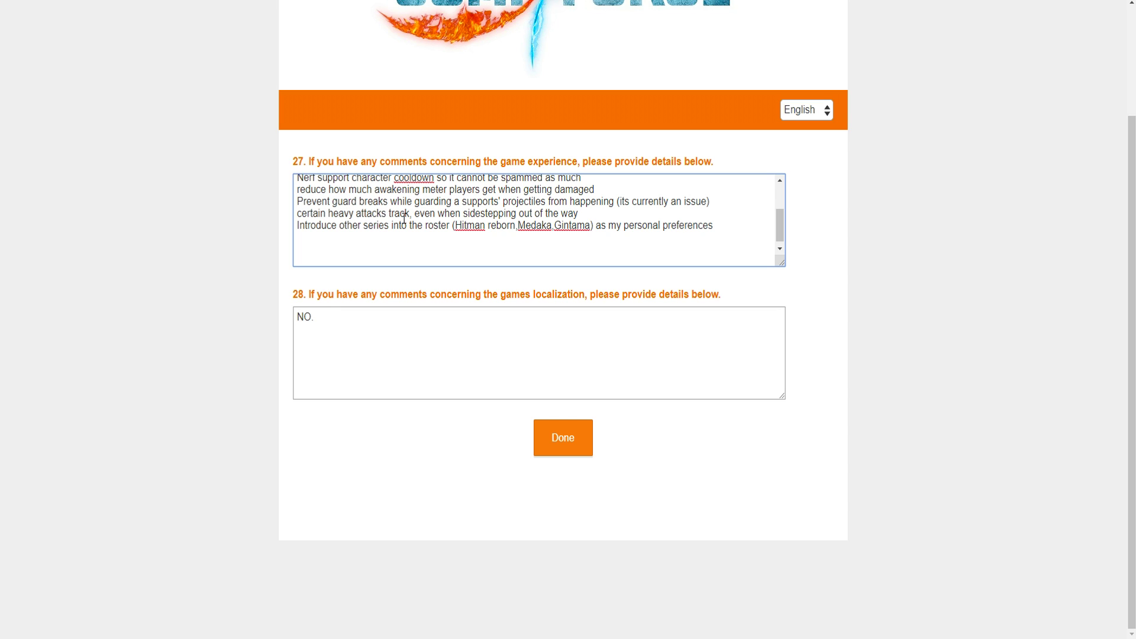
drag(425, 214, 585, 214)
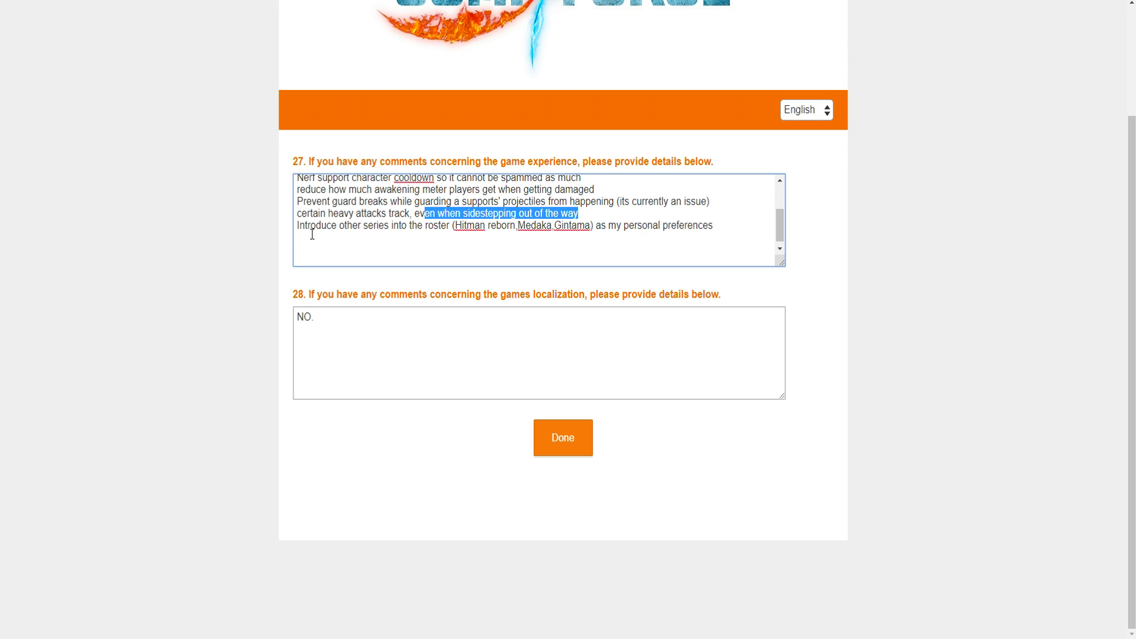
drag(300, 226, 421, 277)
click(516, 241)
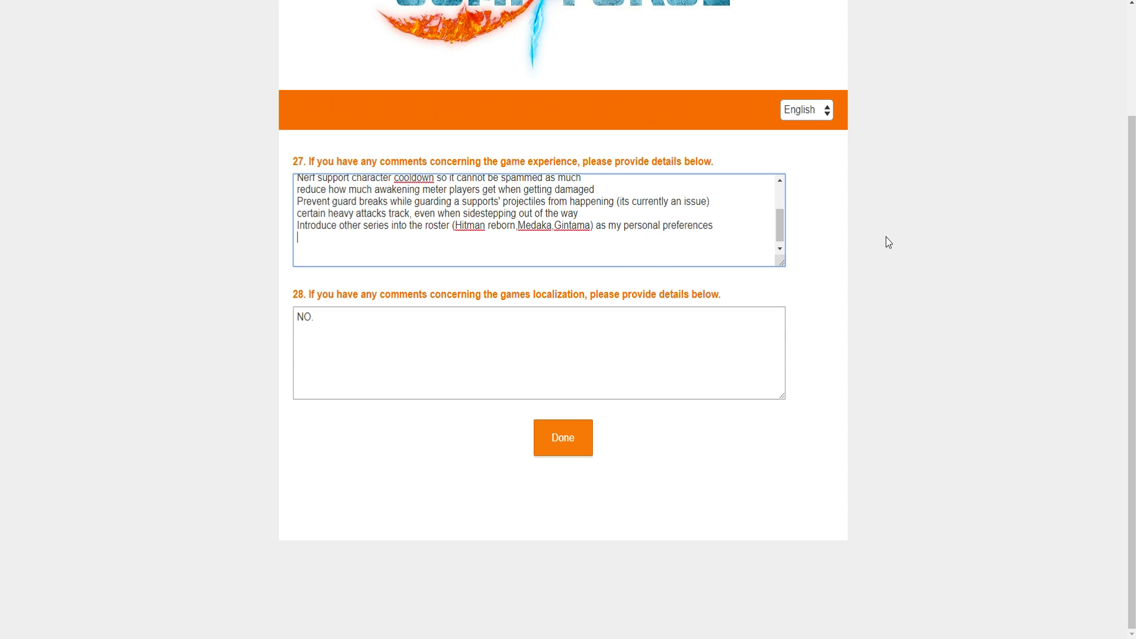
scroll(686, 271, up, 2)
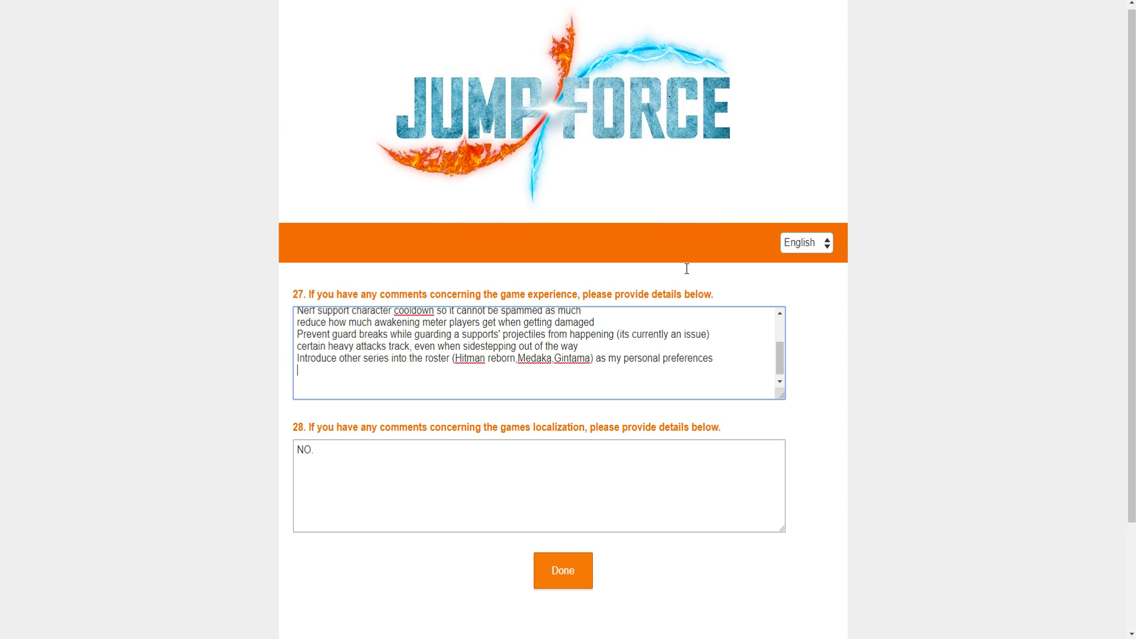
scroll(674, 323, up, 2)
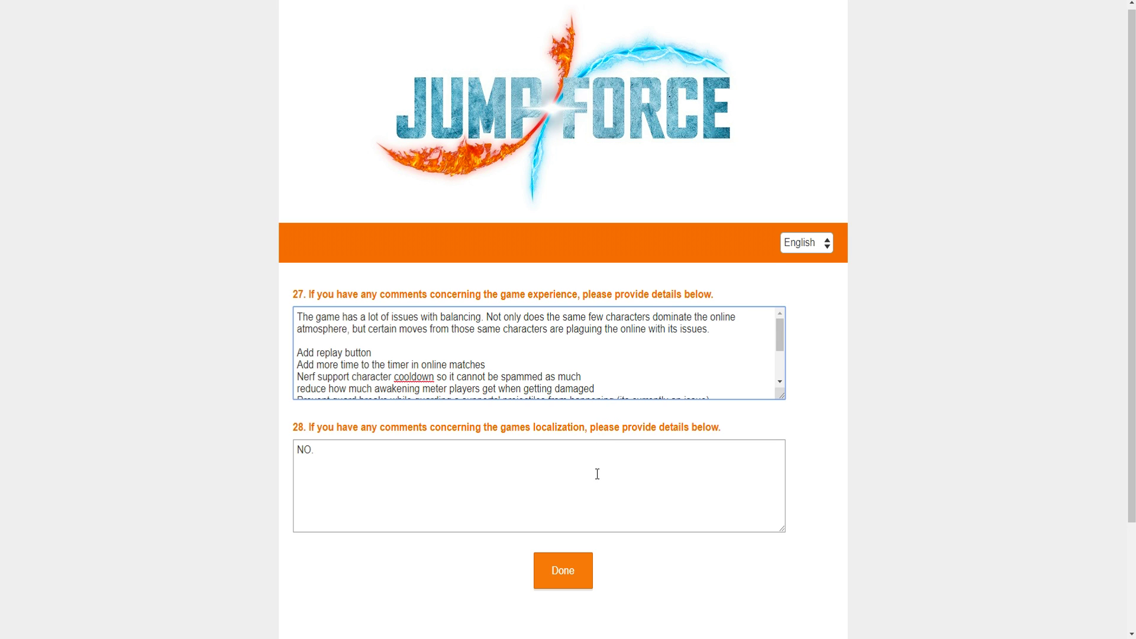
scroll(595, 479, down, 1)
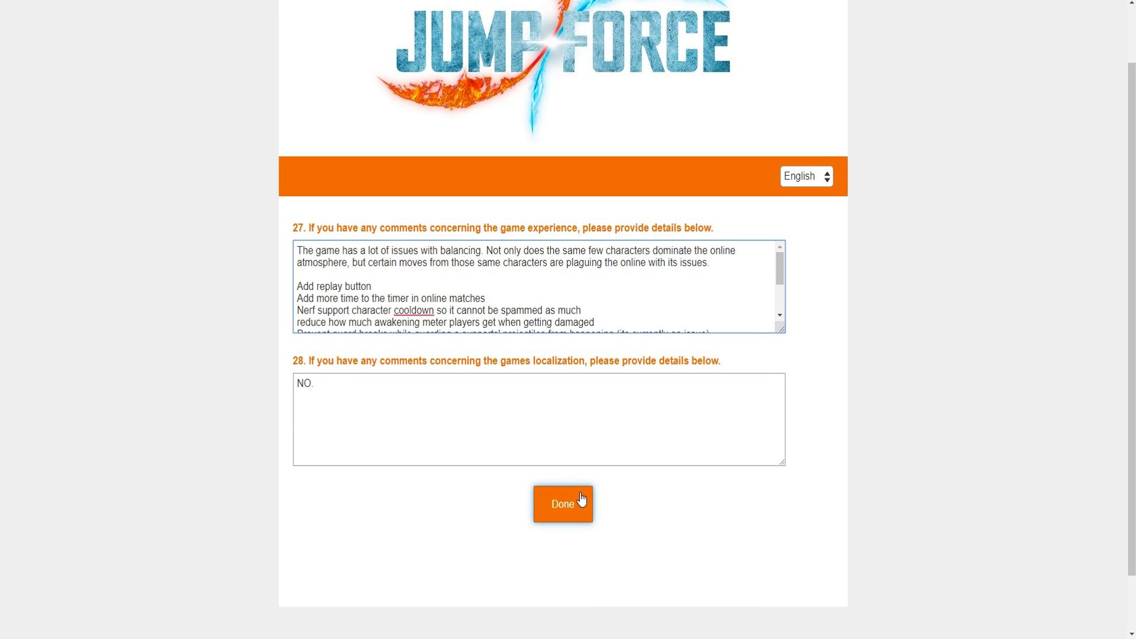